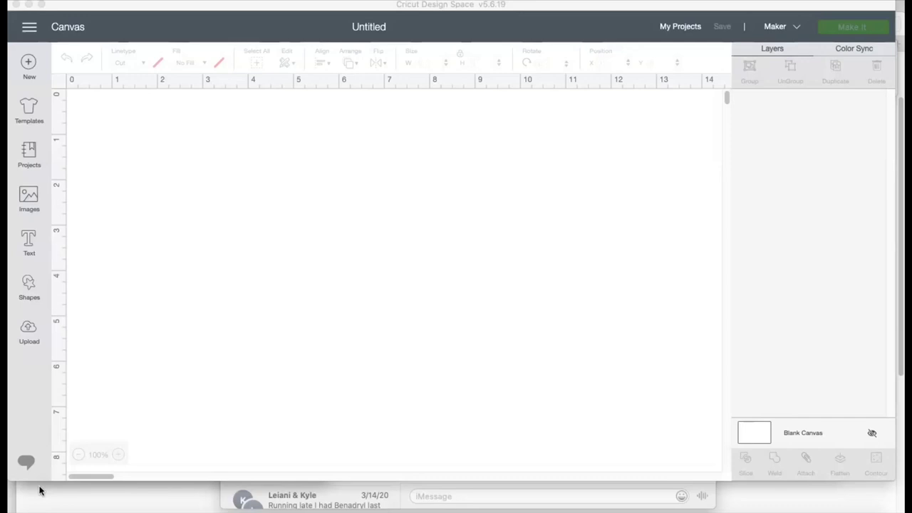
Step: Bring Design Space to the front and show the Upload page with recently uploaded images
left_click(35, 342)
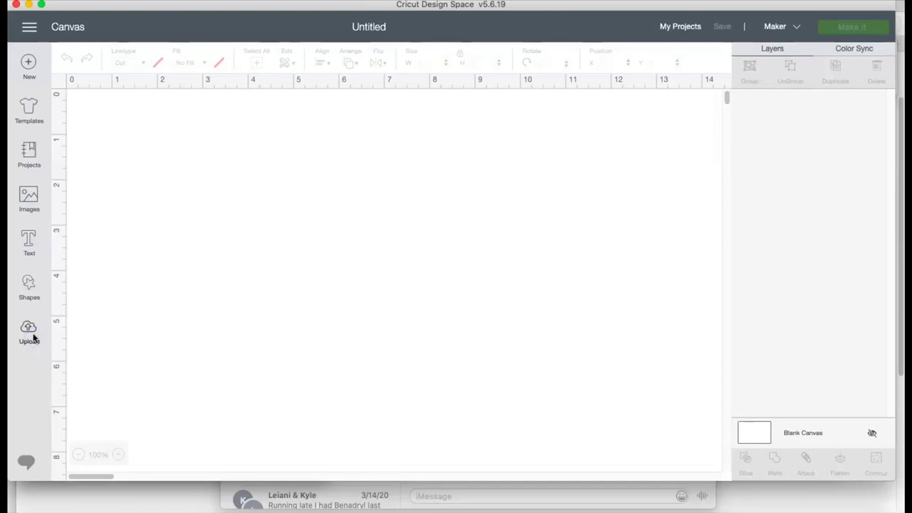
left_click(29, 332)
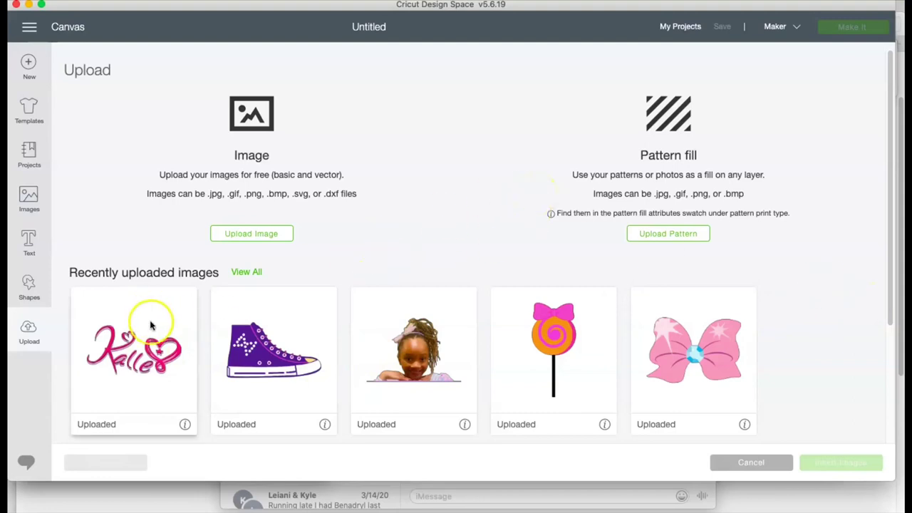
Step: Upload Downloads/PNG-2/17.png as a complex image and save it as Print Then Cut
left_click(253, 235)
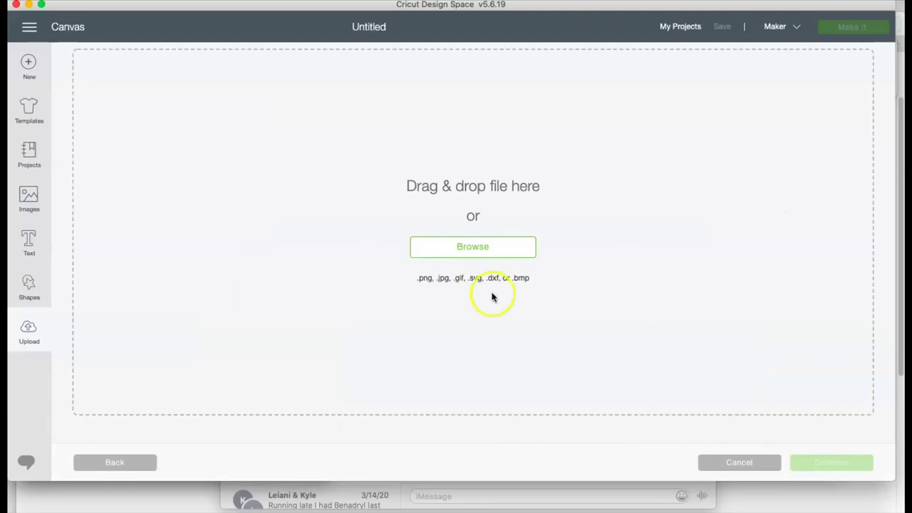
left_click(491, 256)
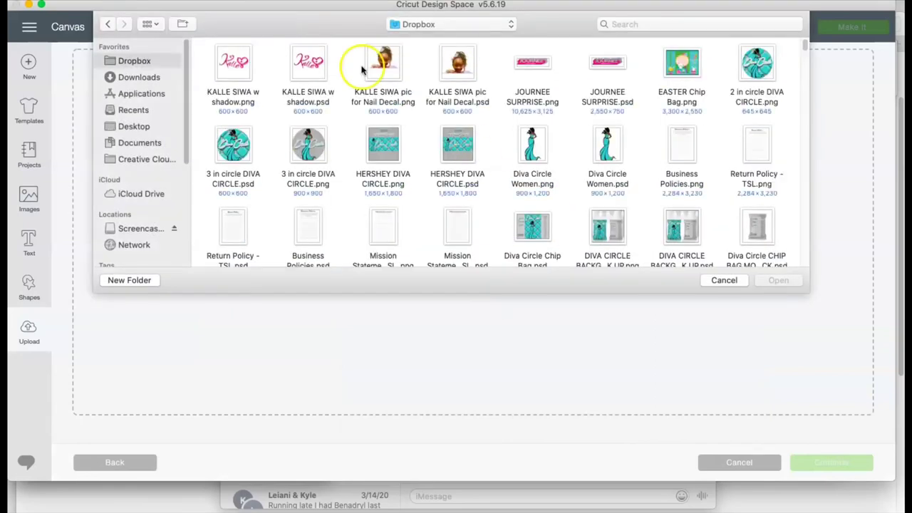
left_click(132, 77)
double_click(458, 64)
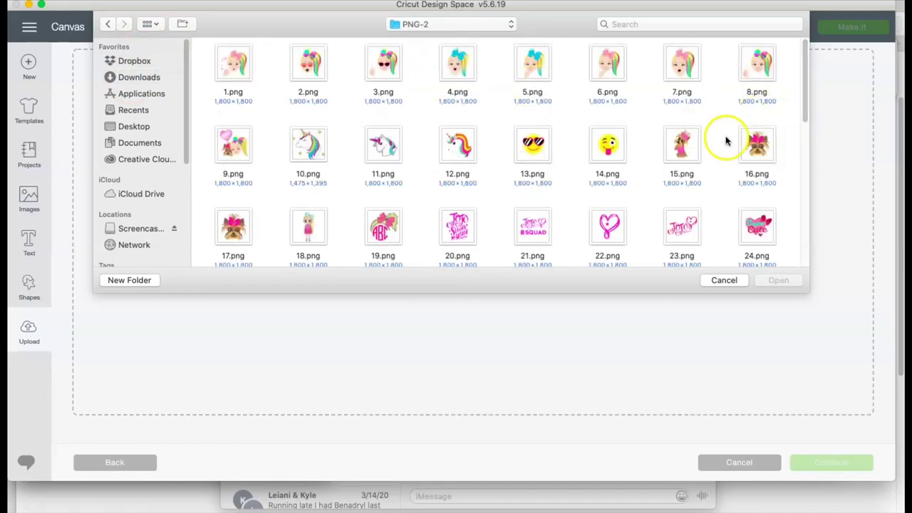
double_click(225, 244)
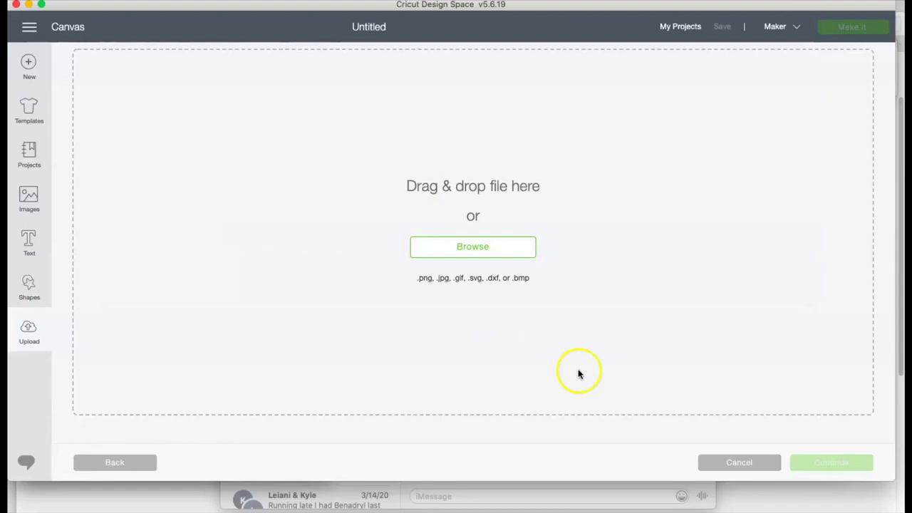
left_click(572, 350)
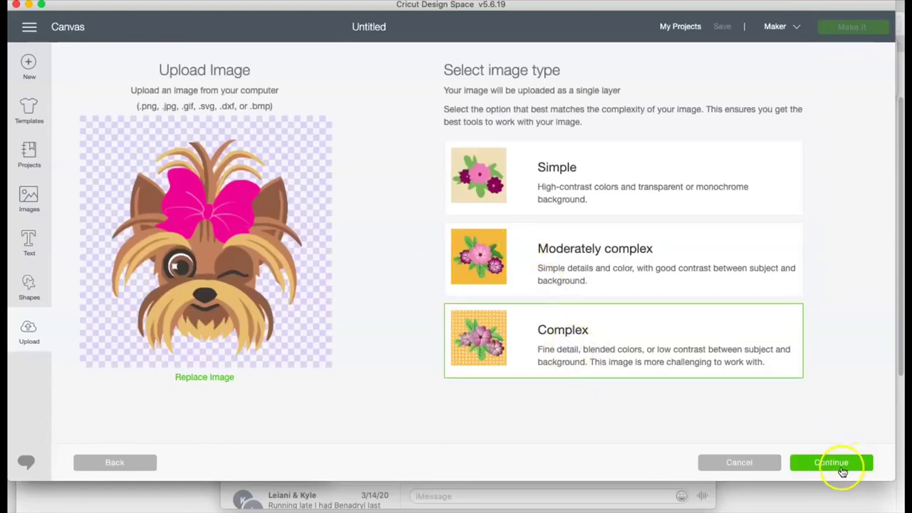
left_click(838, 465)
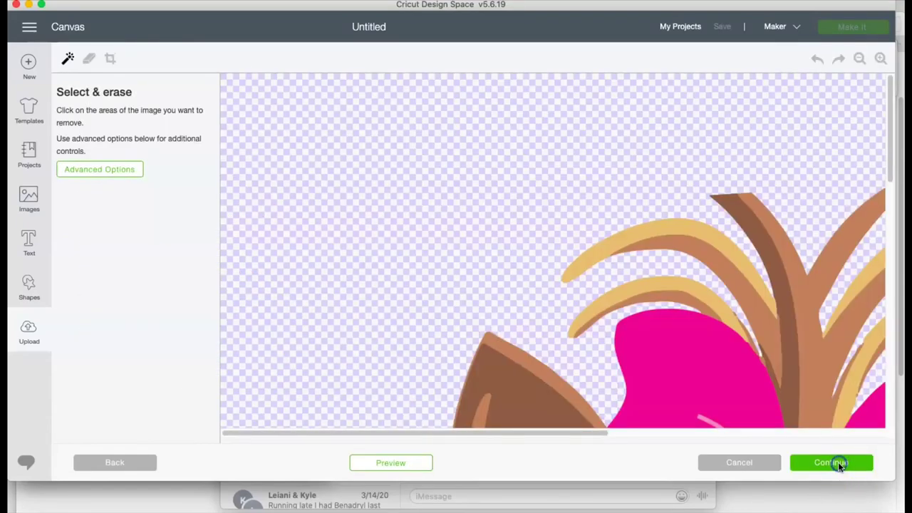
left_click(838, 463)
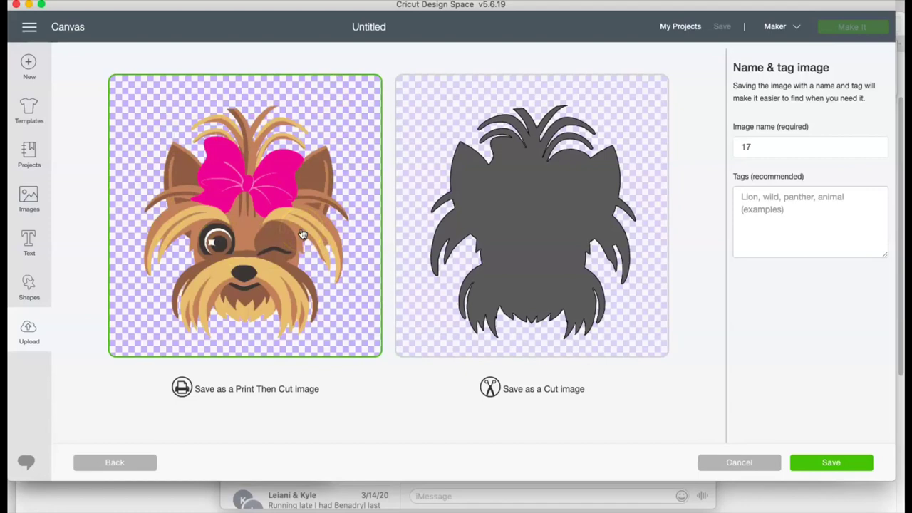
left_click(824, 470)
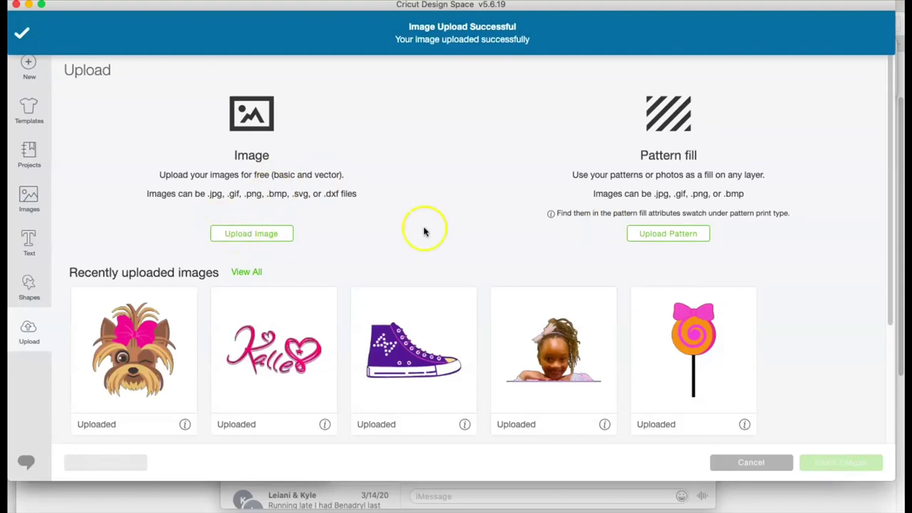
Step: Upload LOL 09.jpg from LOLDigitalpaper40 as a pattern fill tagged pink and save it
left_click(663, 234)
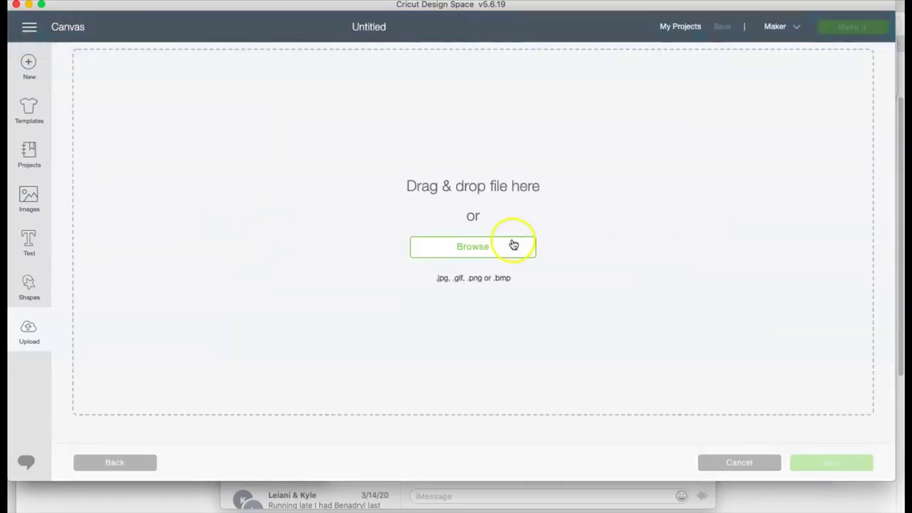
left_click(511, 245)
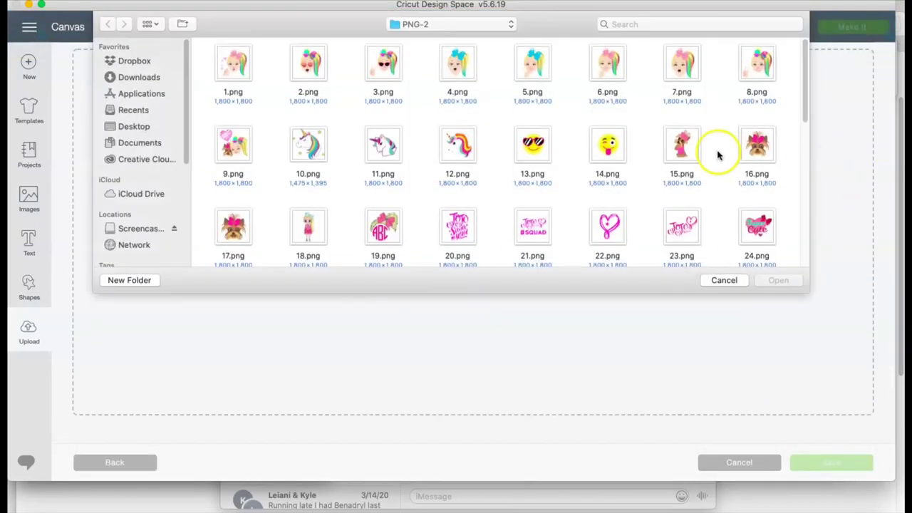
left_click(639, 25)
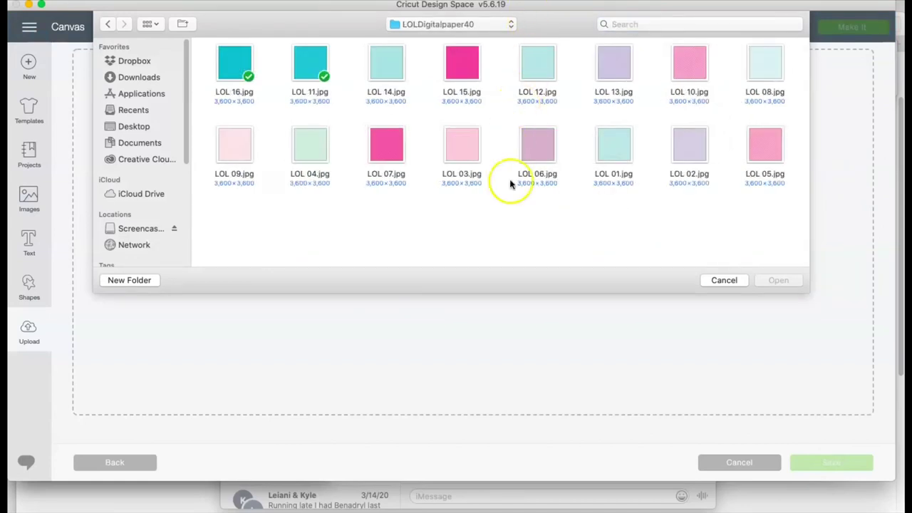
left_click(560, 253)
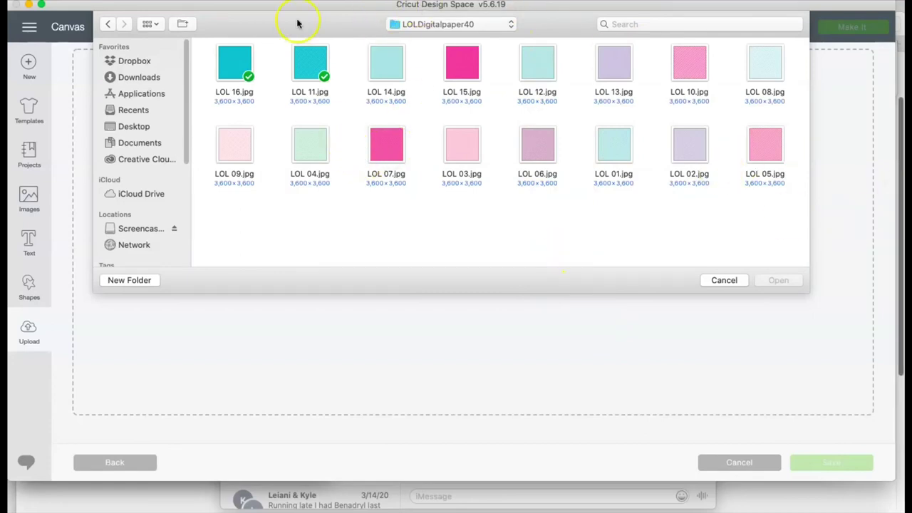
left_click(234, 146)
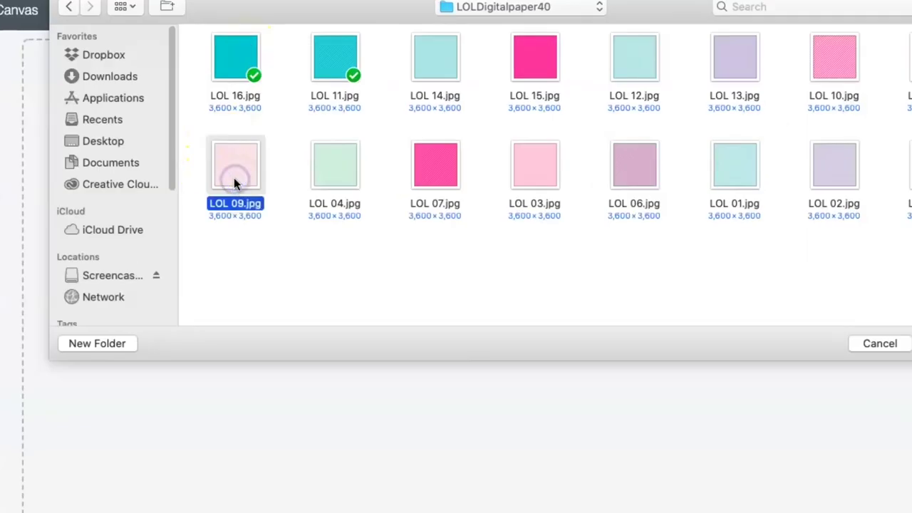
key("Return")
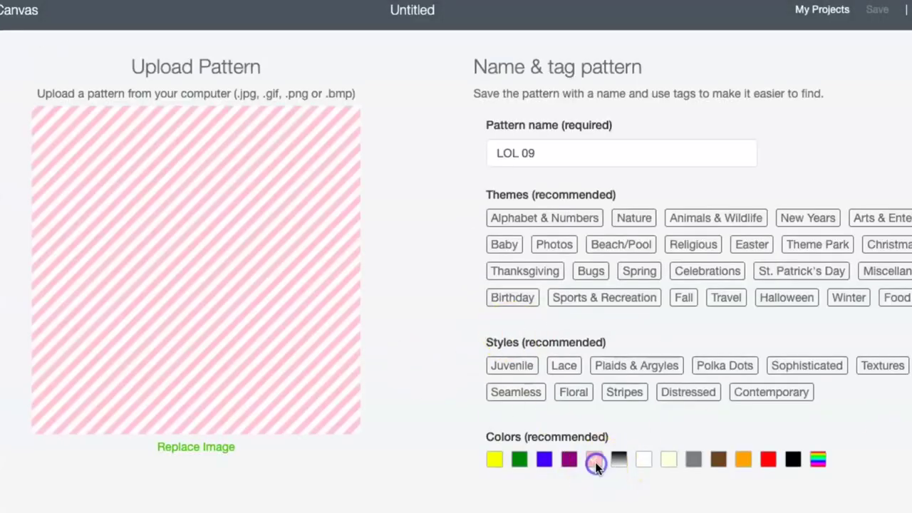
left_click(834, 464)
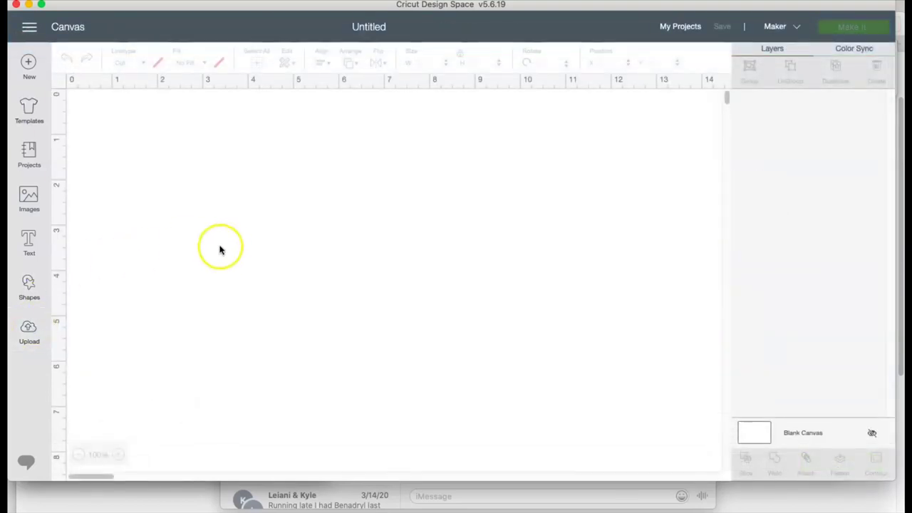
Step: Add a square to the canvas and set its width to 4 in
left_click(29, 287)
left_click(83, 203)
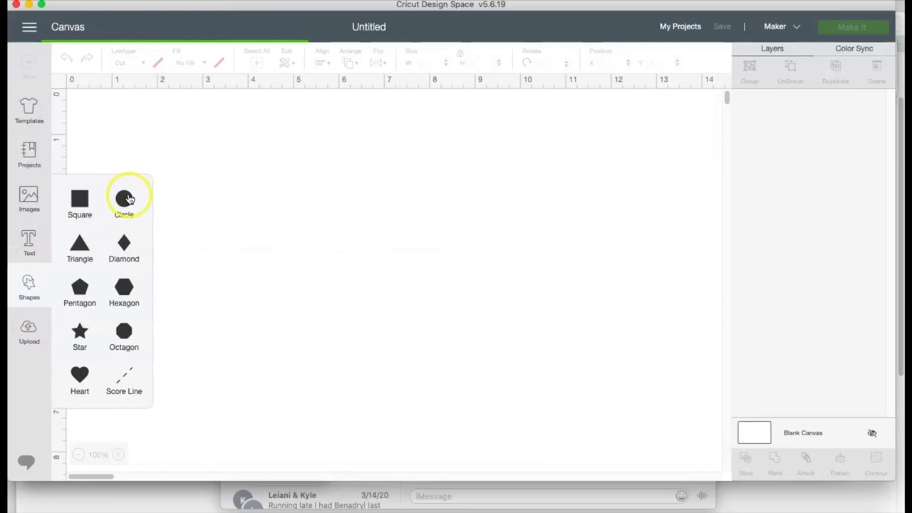
left_click_drag(209, 207, 323, 208)
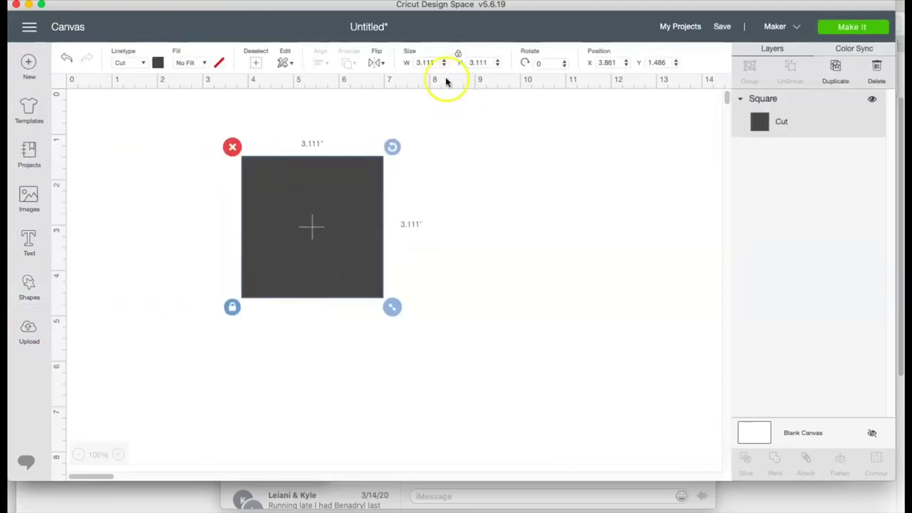
left_click(441, 63)
left_click(426, 62)
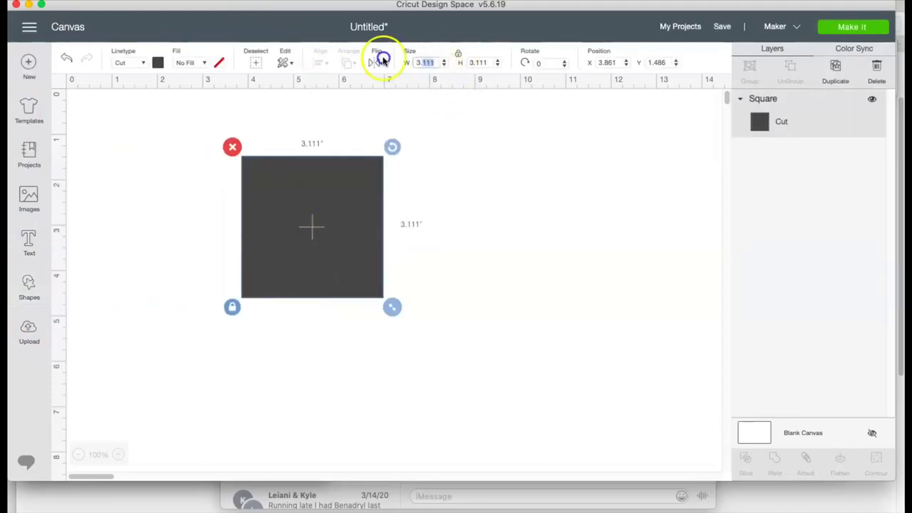
type("4")
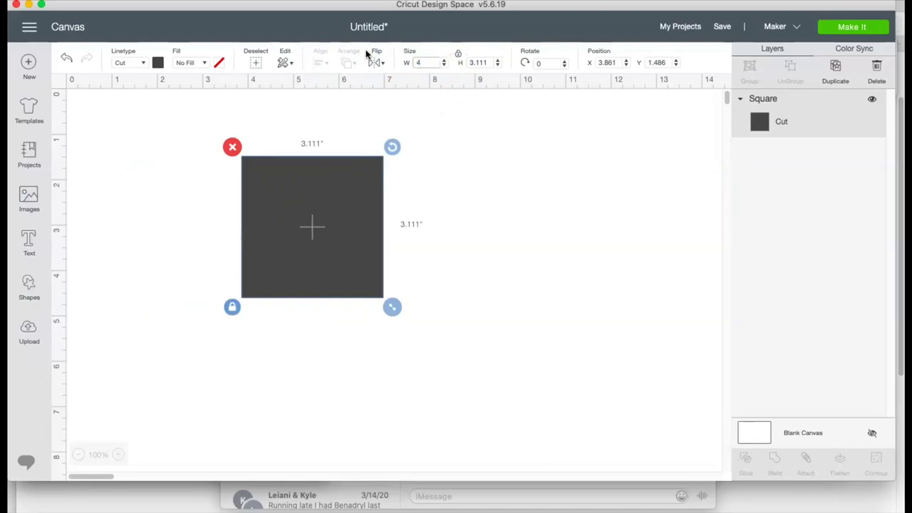
key("Return")
Step: Make the square 4.5 in tall with proportions unlocked, then relock them
left_click(483, 62)
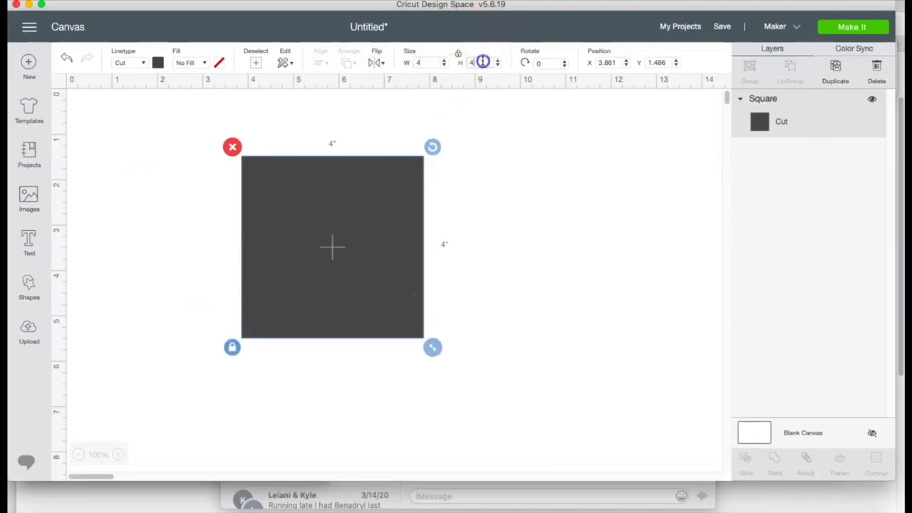
left_click(459, 54)
left_click(477, 62)
type(".")
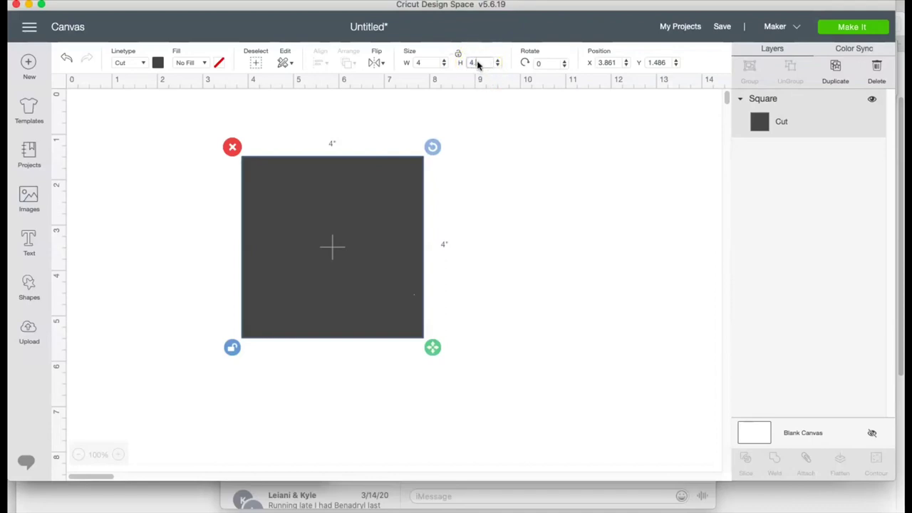
type("5")
key("Return")
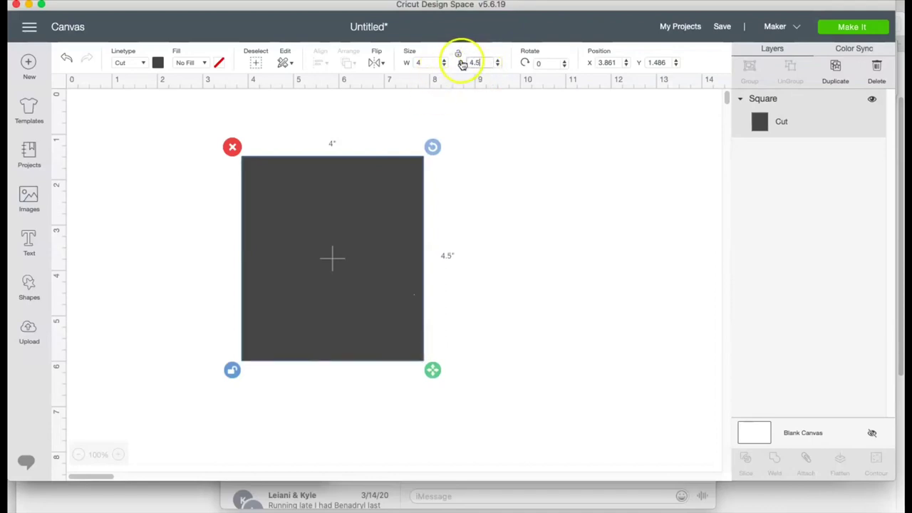
left_click(458, 55)
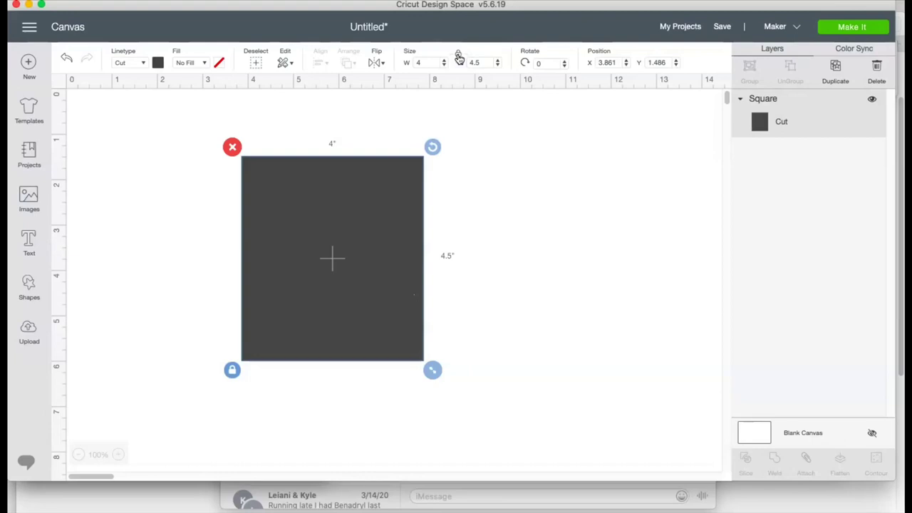
left_click(533, 311)
left_click(327, 269)
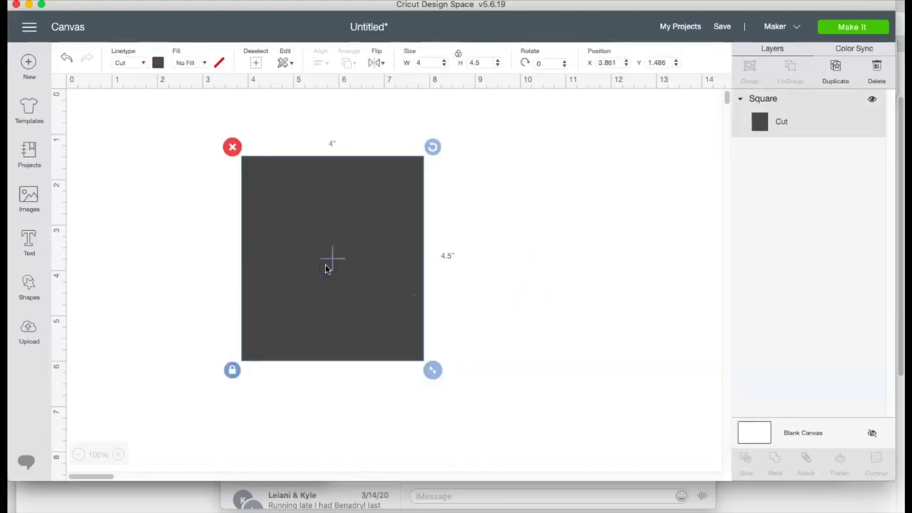
Step: Add a score line, make it 4 in long, and rotate it 90 degrees
left_click(29, 288)
left_click(121, 376)
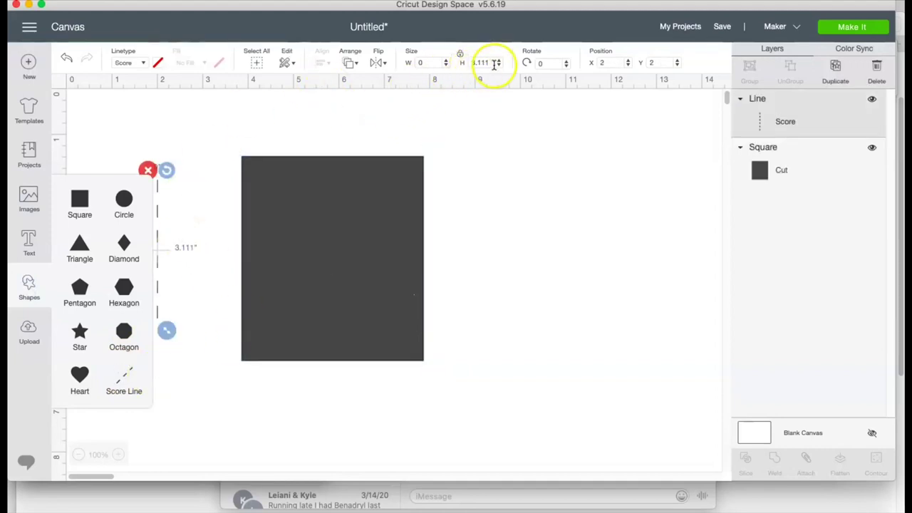
left_click_drag(492, 64, 448, 64)
type("4")
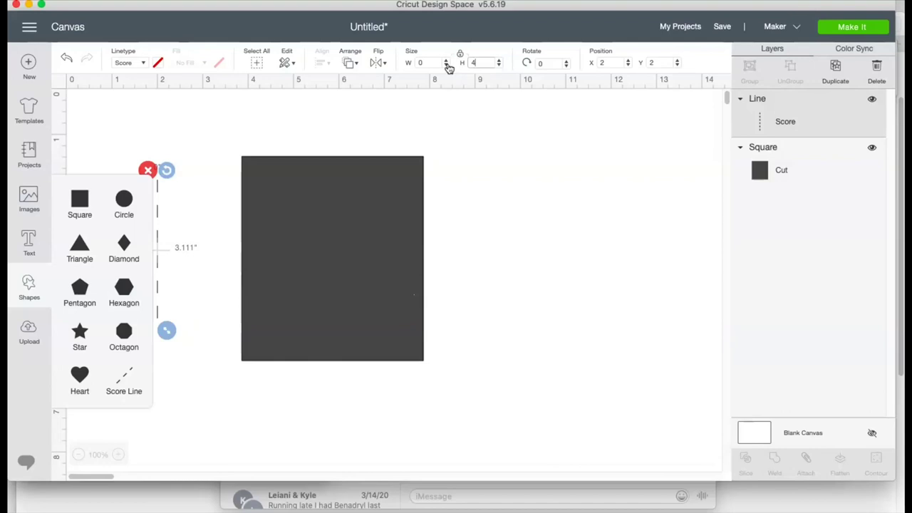
key("Return")
left_click(615, 62)
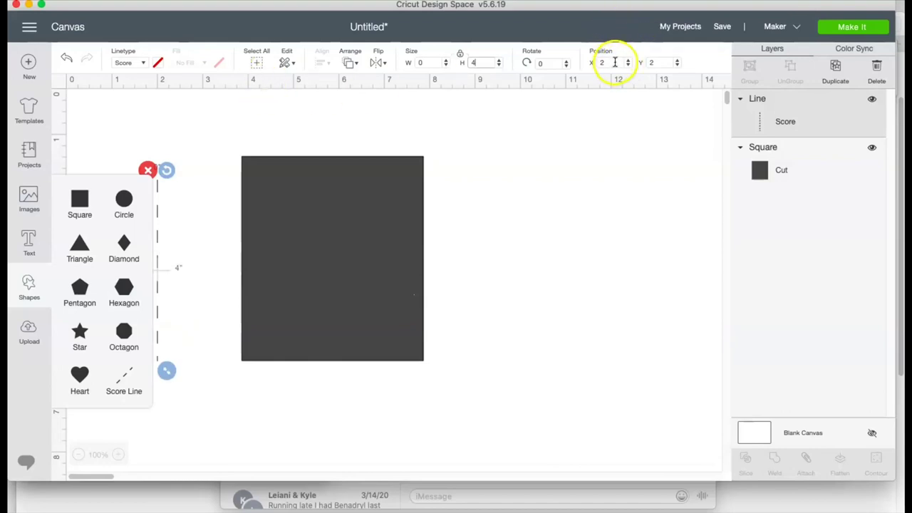
left_click(564, 63)
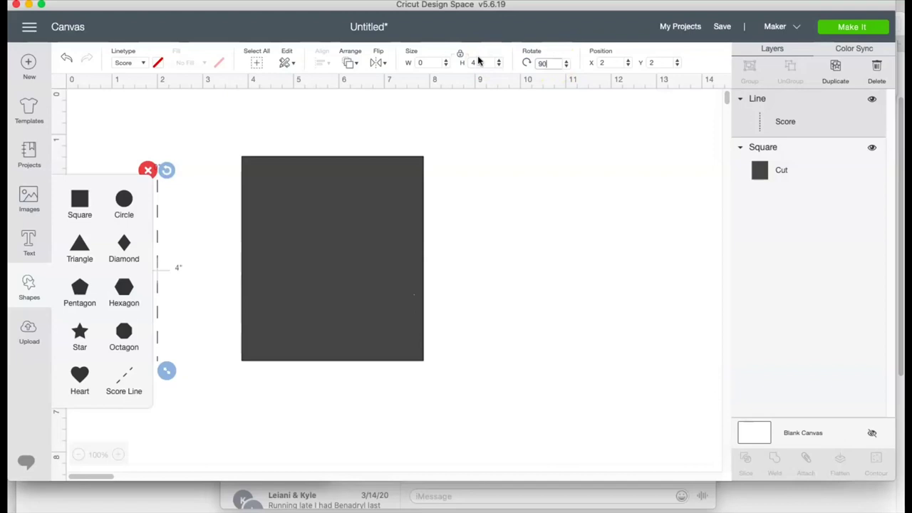
key("Return")
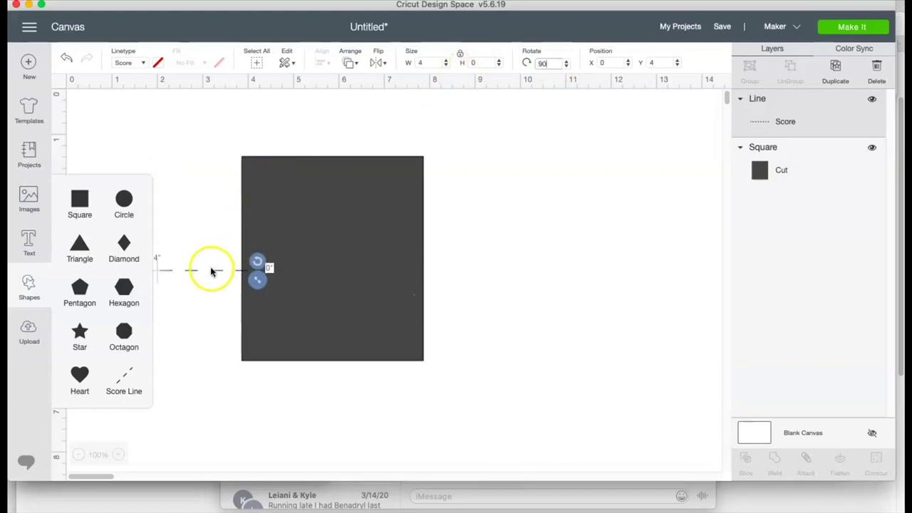
Step: Move the score line onto the card and align both objects left
left_click_drag(211, 271, 390, 267)
left_click_drag(199, 232, 295, 307)
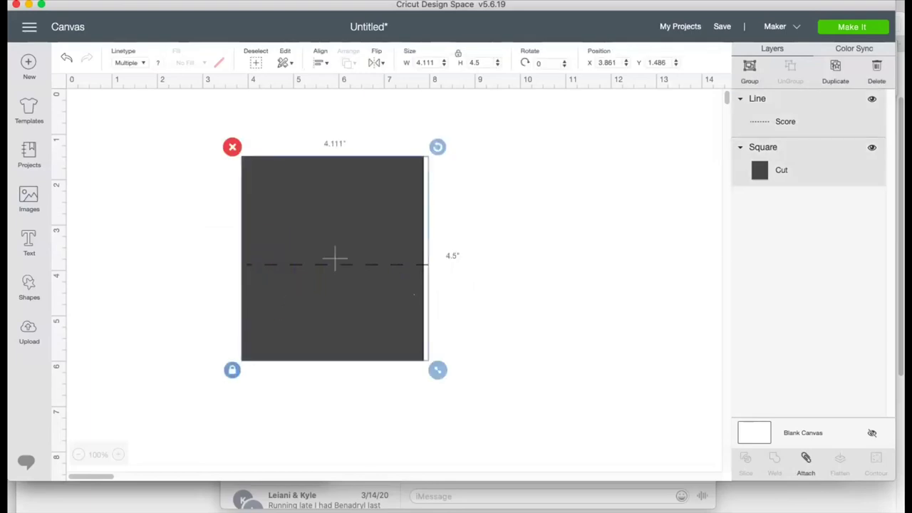
left_click(320, 62)
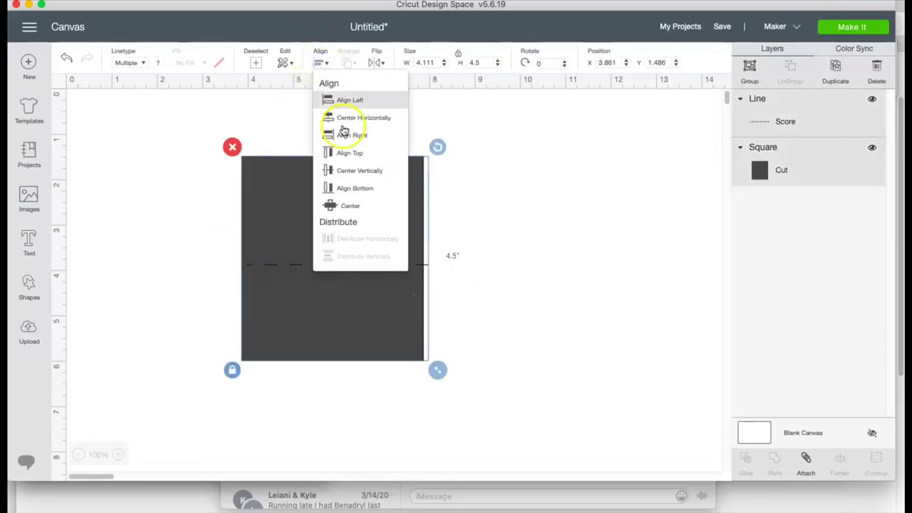
left_click(344, 101)
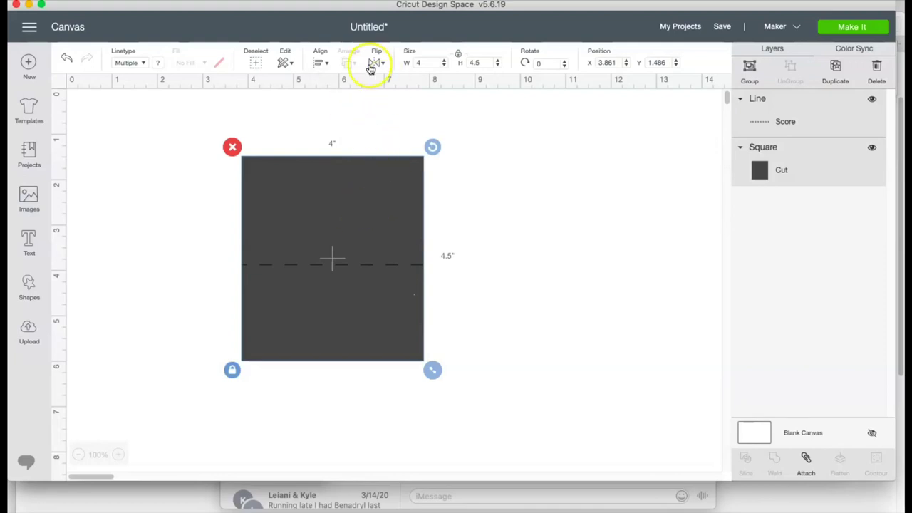
Step: Give the card a Print fill using the pink stripe pattern
left_click(322, 64)
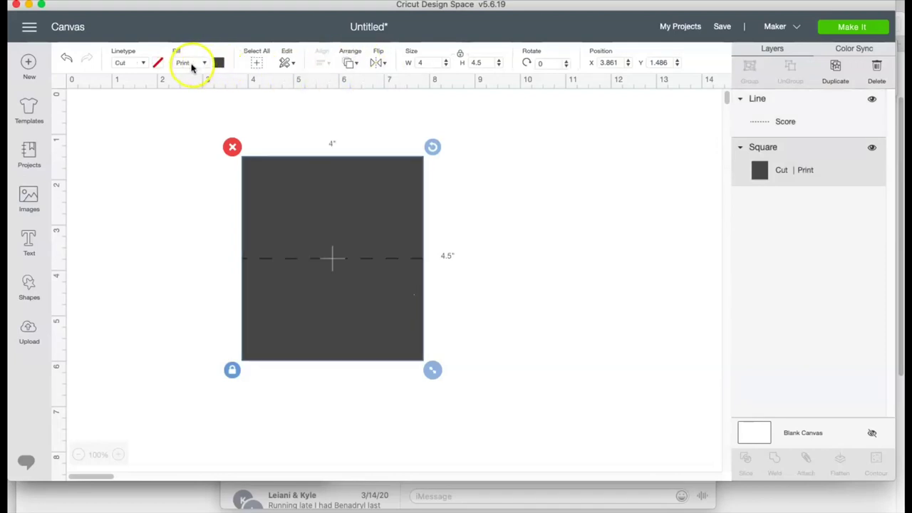
left_click(184, 62)
left_click(194, 80)
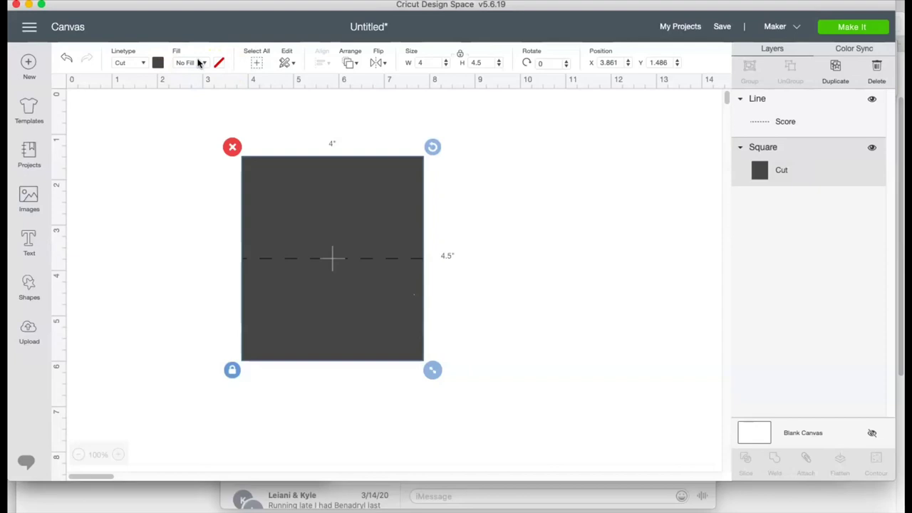
left_click(198, 62)
left_click(199, 95)
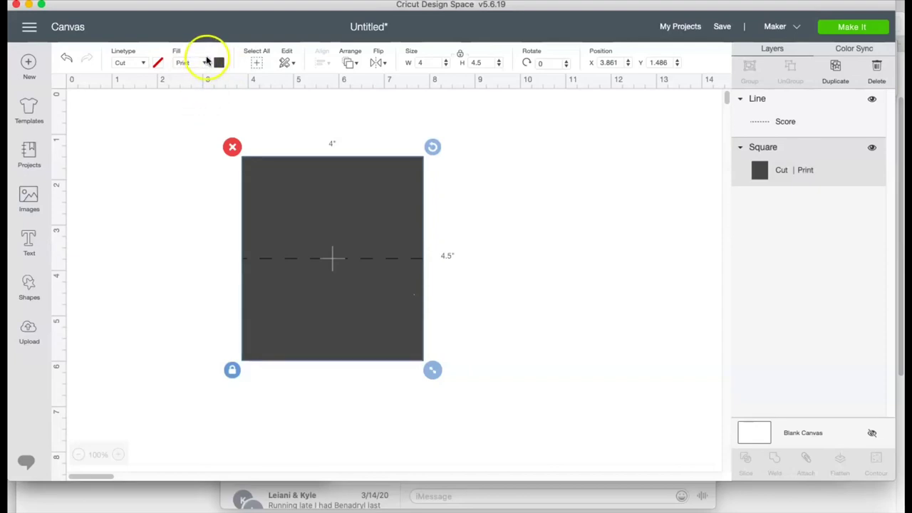
left_click(218, 63)
left_click(248, 109)
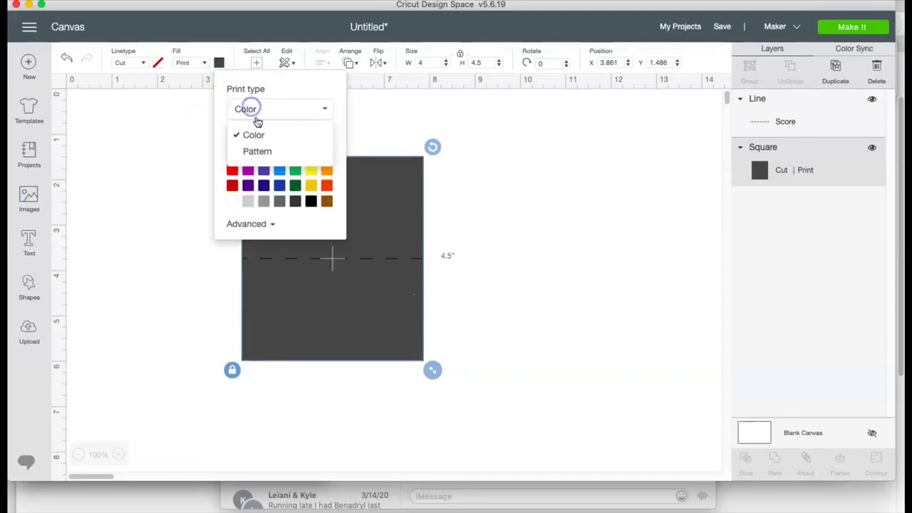
left_click(261, 150)
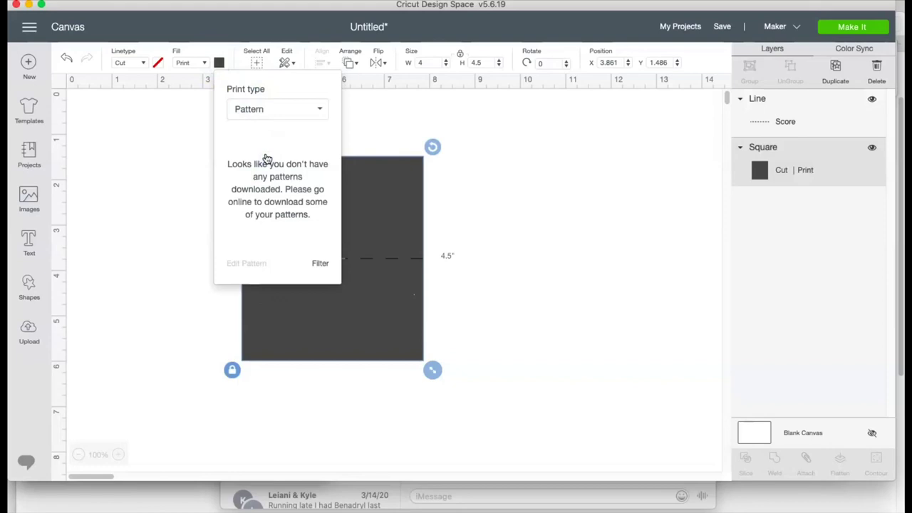
left_click(307, 139)
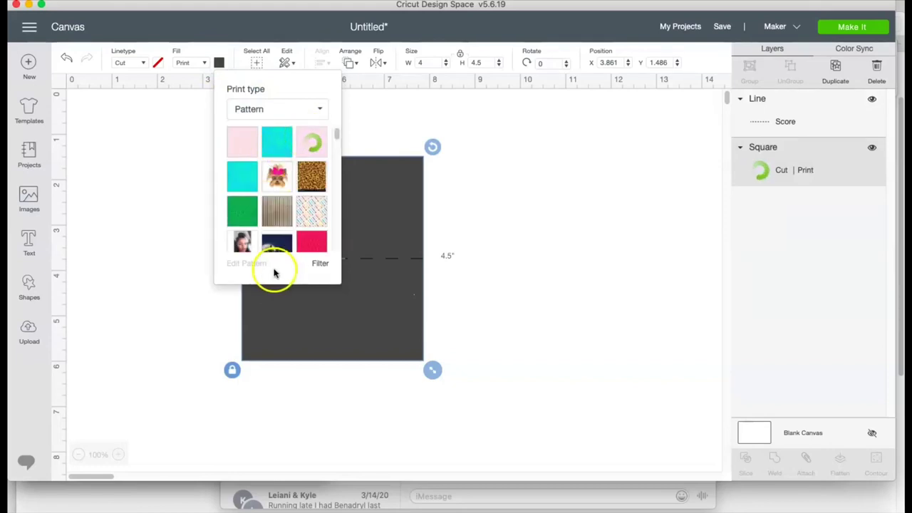
Step: Set the card's pattern scale to 250 in Edit Pattern
left_click(238, 270)
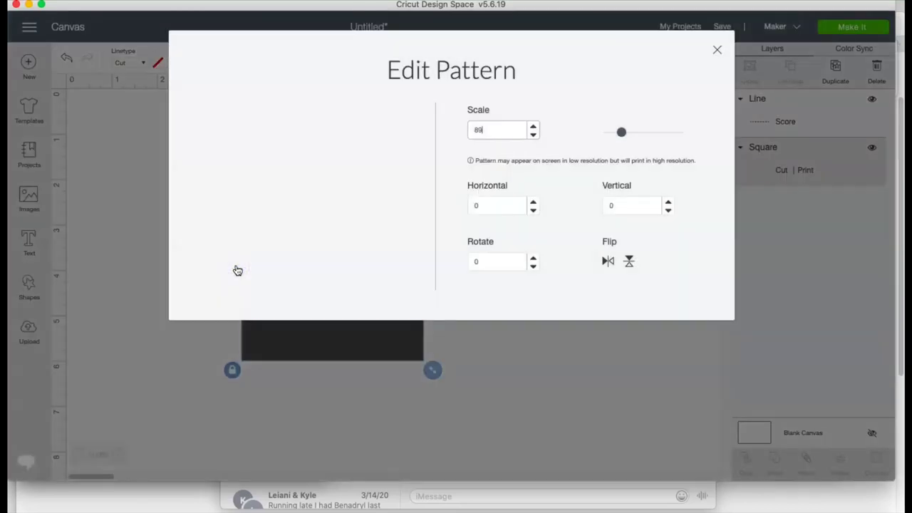
left_click(477, 126)
left_click_drag(477, 127, 378, 125)
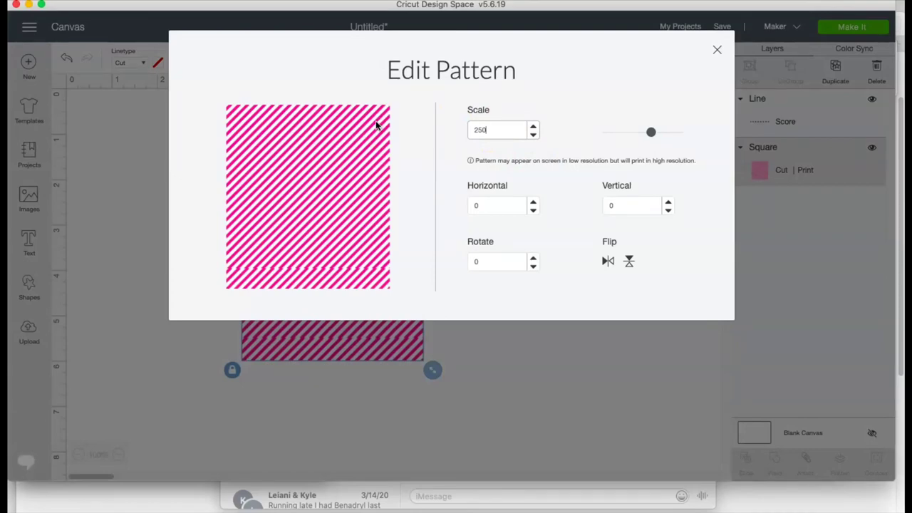
left_click(717, 50)
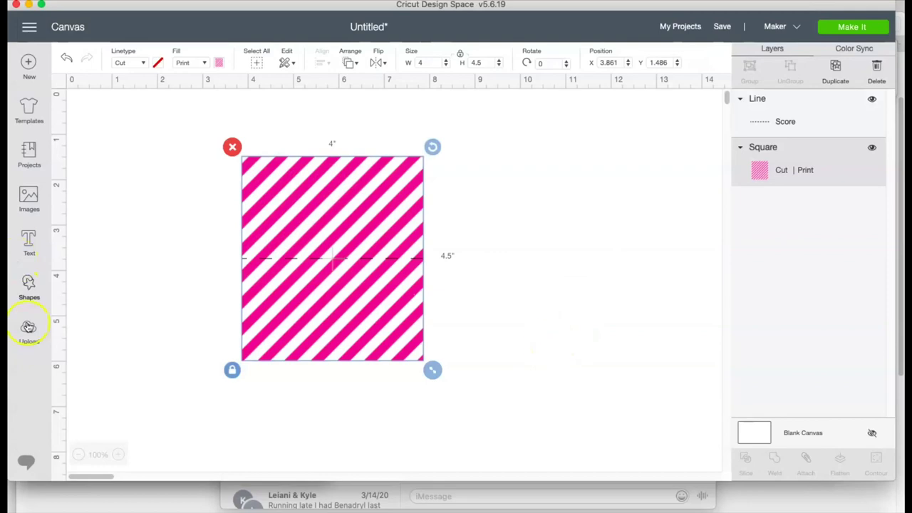
Step: Add a square over the card's lower half, resized to 3.75 in wide and about 2 in tall
left_click(30, 288)
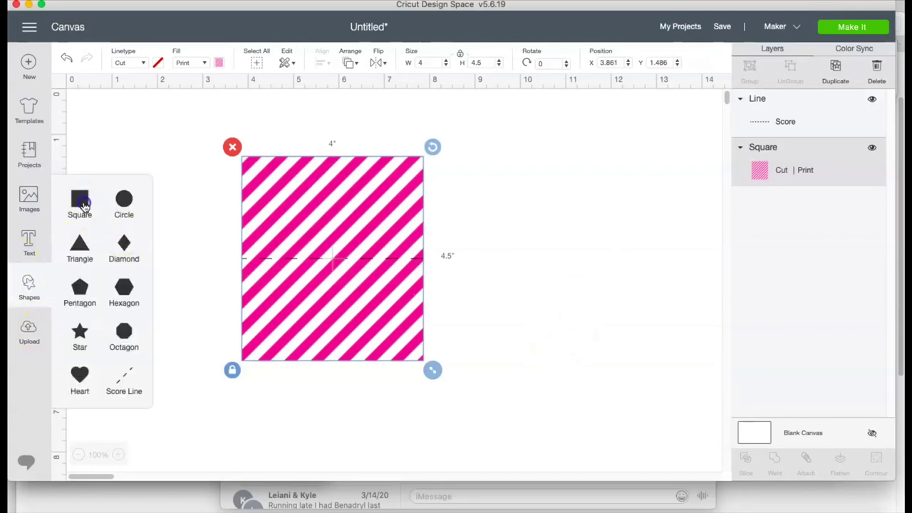
left_click(203, 286)
left_click(79, 200)
left_click_drag(242, 271, 315, 336)
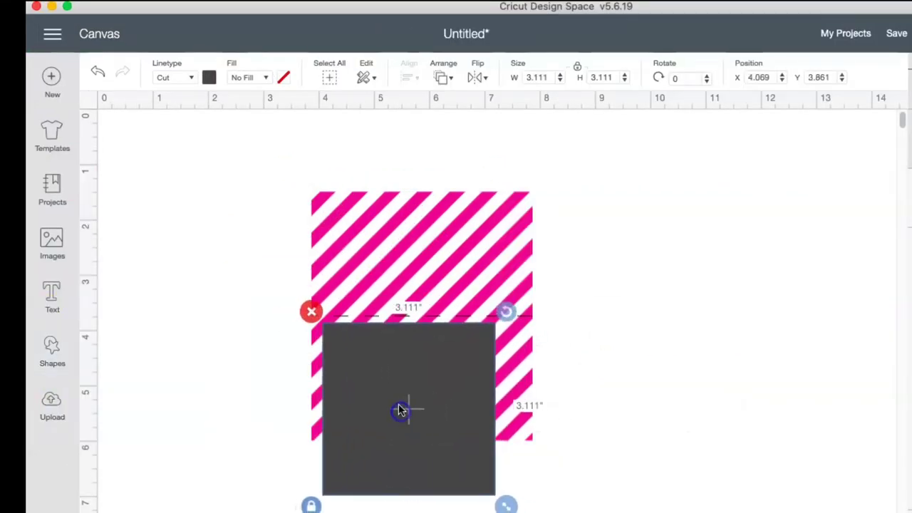
left_click(577, 67)
left_click(548, 77)
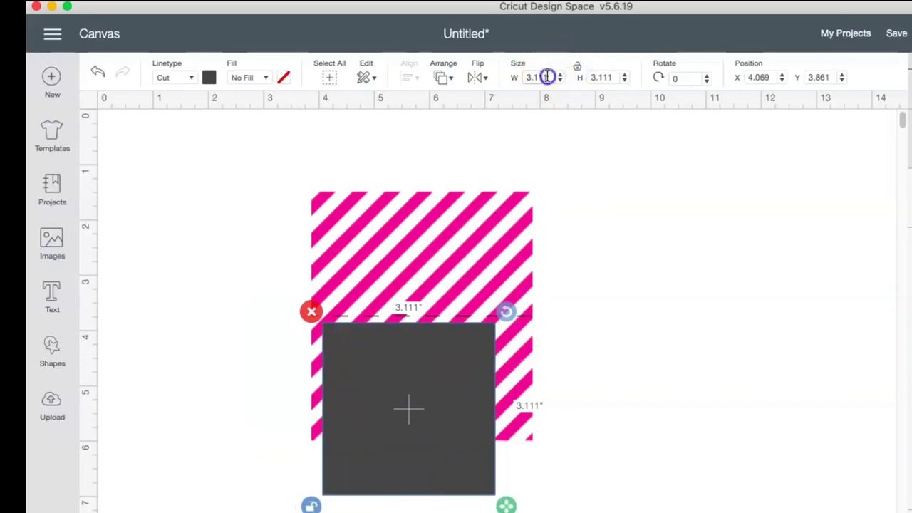
left_click_drag(548, 77, 506, 70)
left_click(453, 369)
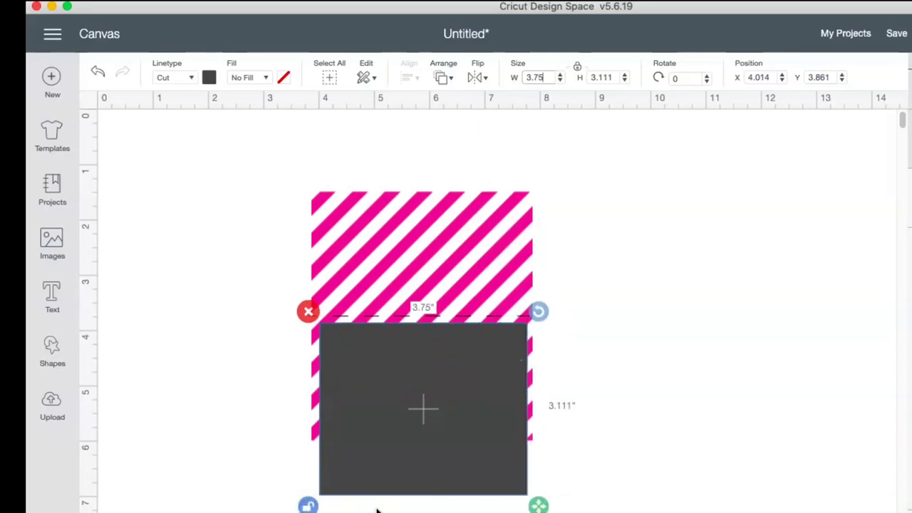
left_click_drag(538, 504, 535, 452)
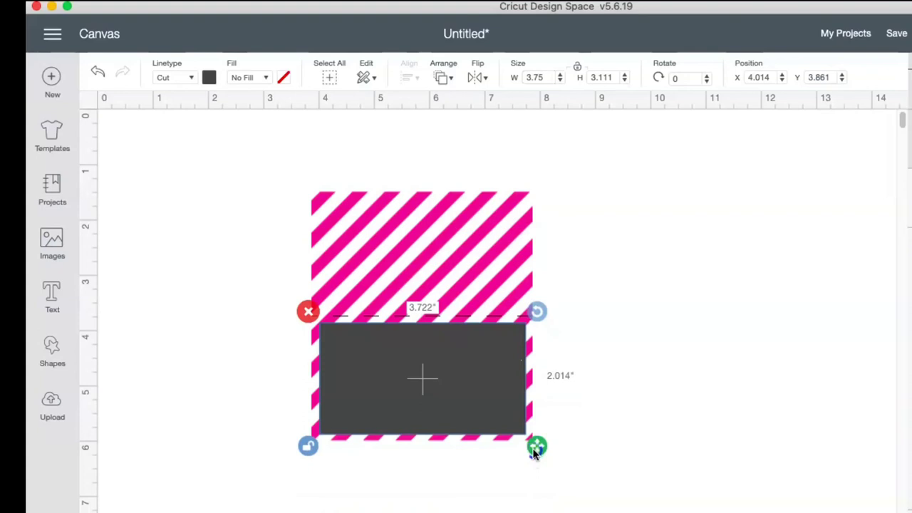
Step: Centre the rectangle horizontally on the card
left_click_drag(275, 387, 407, 445)
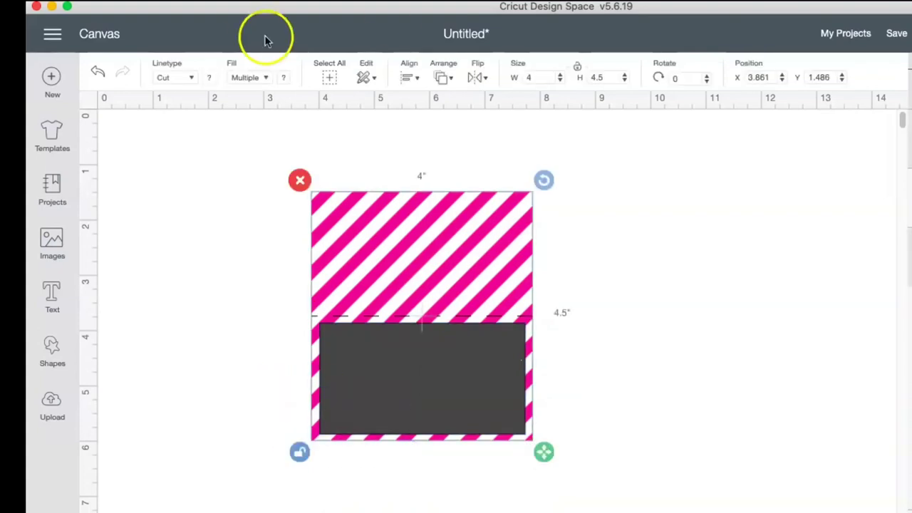
left_click(413, 77)
left_click(451, 145)
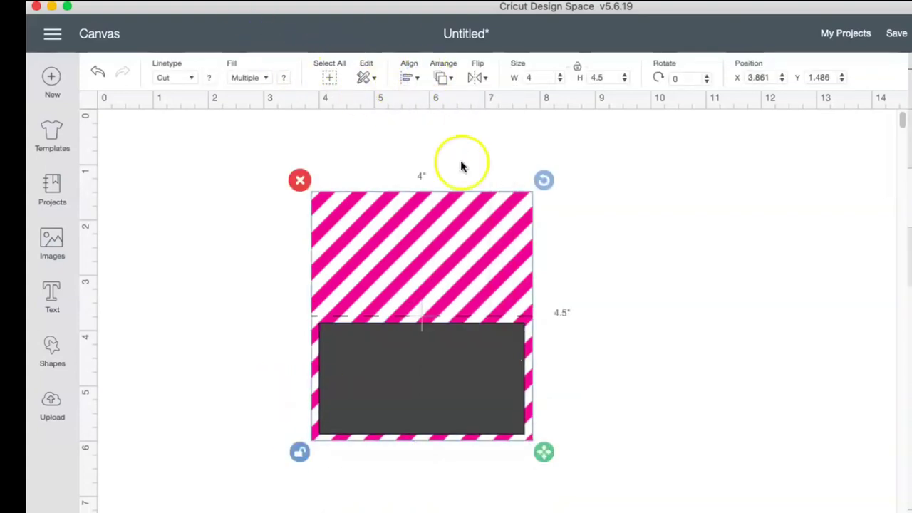
left_click(614, 364)
Step: Colour the rectangle light pink and duplicate it
left_click(420, 378)
left_click(209, 77)
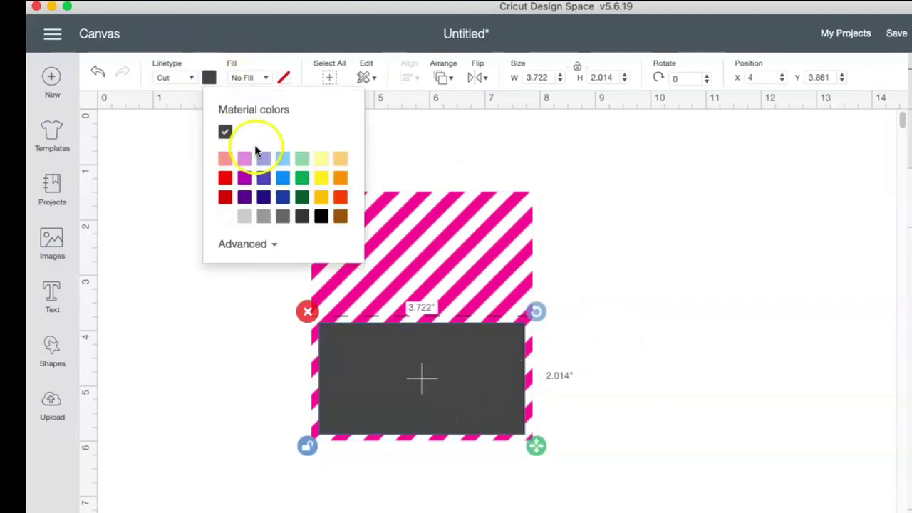
left_click(244, 158)
left_click(641, 382)
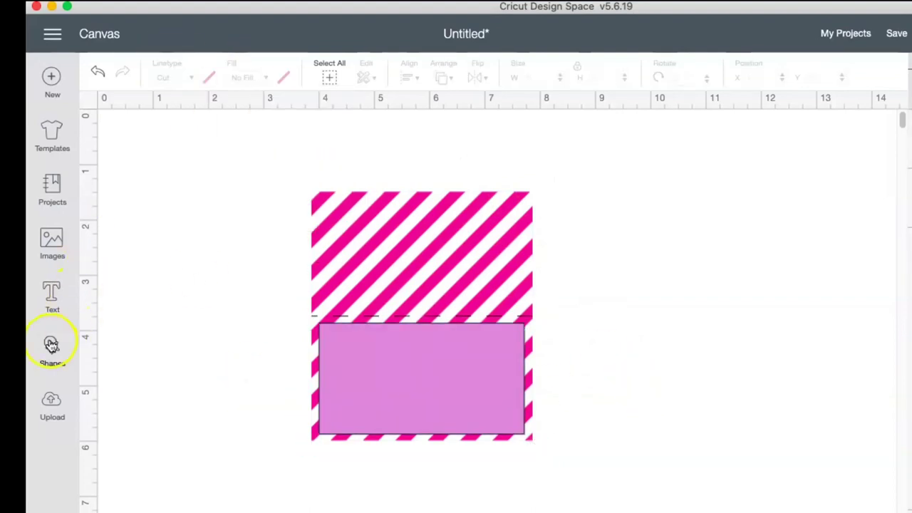
left_click(365, 391)
left_click(651, 228)
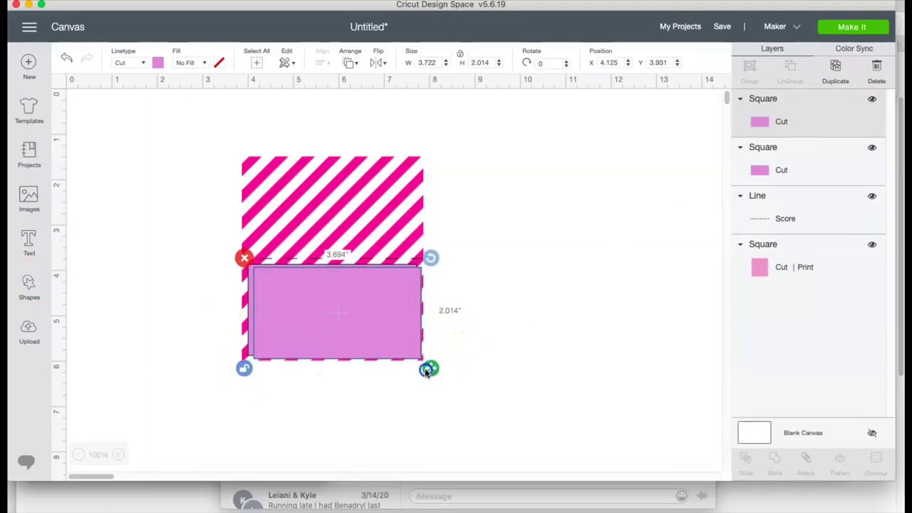
Step: Shrink the duplicate rectangle and fill it with the turquoise print pattern at scale 250
left_click_drag(429, 368, 420, 361)
left_click(222, 65)
left_click(256, 107)
left_click(257, 150)
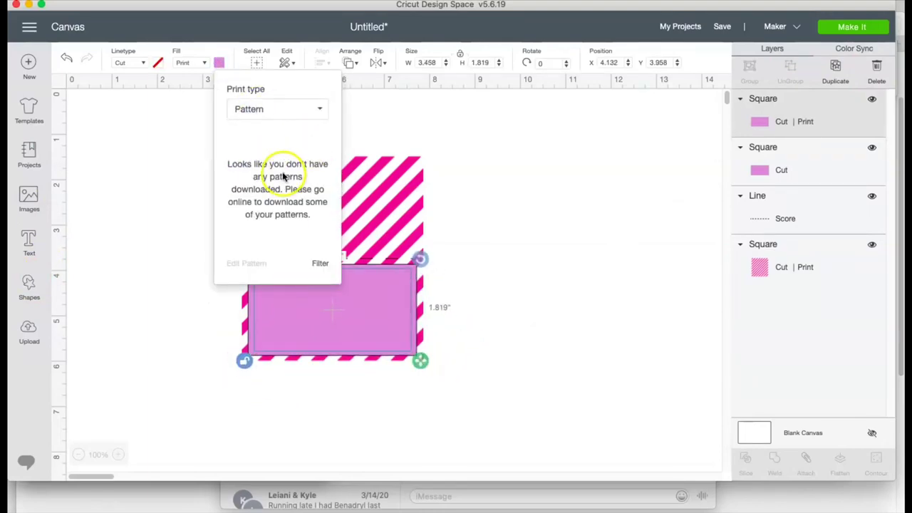
left_click(301, 146)
left_click(245, 264)
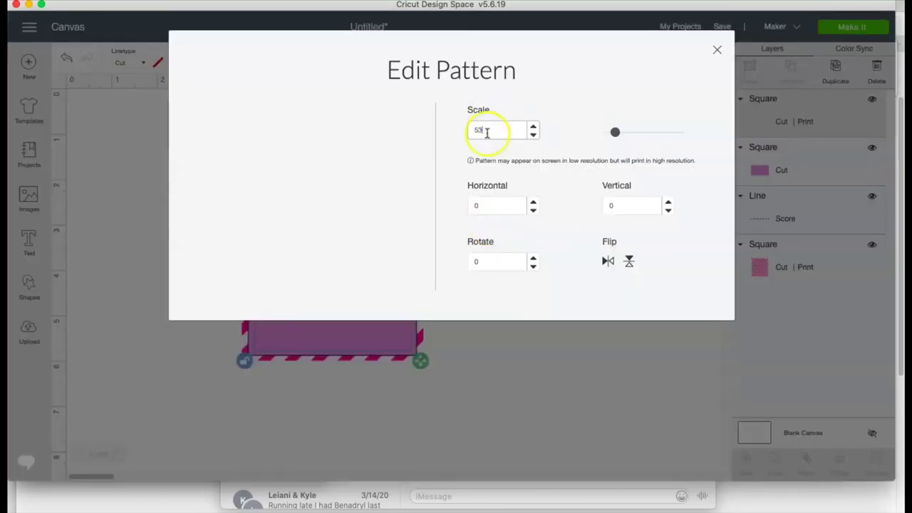
type("250")
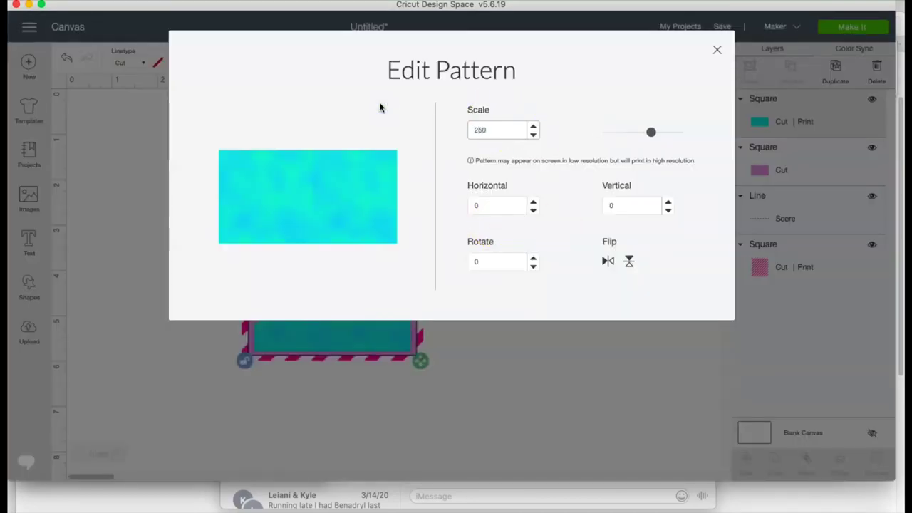
left_click(717, 48)
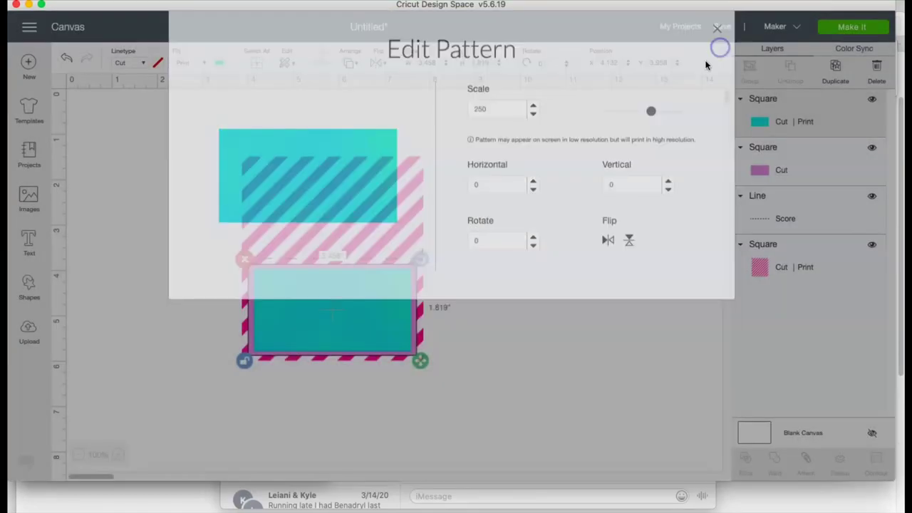
Step: Insert the Yorkie, pink name script, pink bow and rainbow uploads onto the canvas
left_click(29, 335)
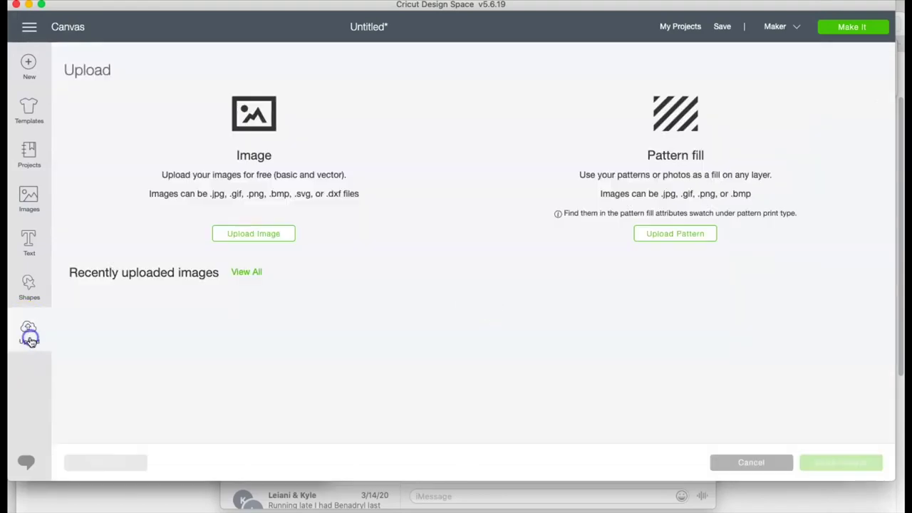
left_click(134, 349)
left_click(549, 369)
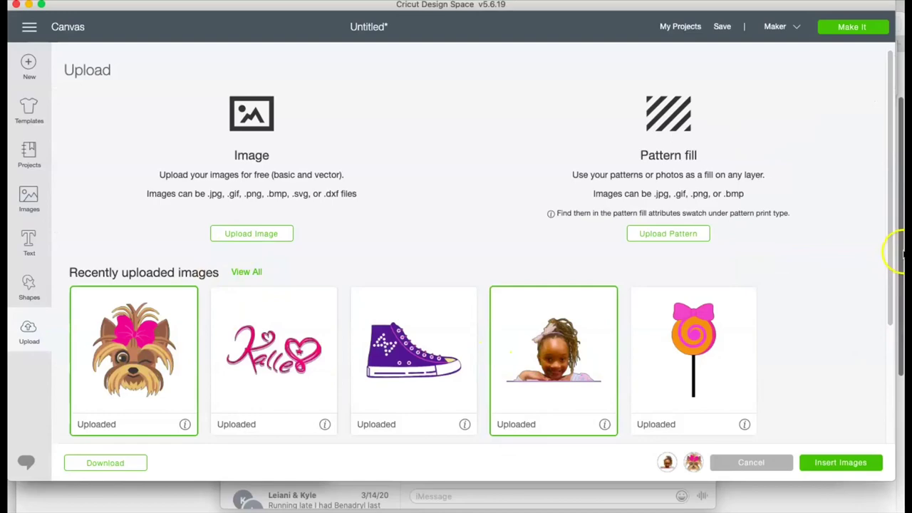
left_click(280, 379)
left_click_drag(890, 213, 890, 339)
left_click(134, 349)
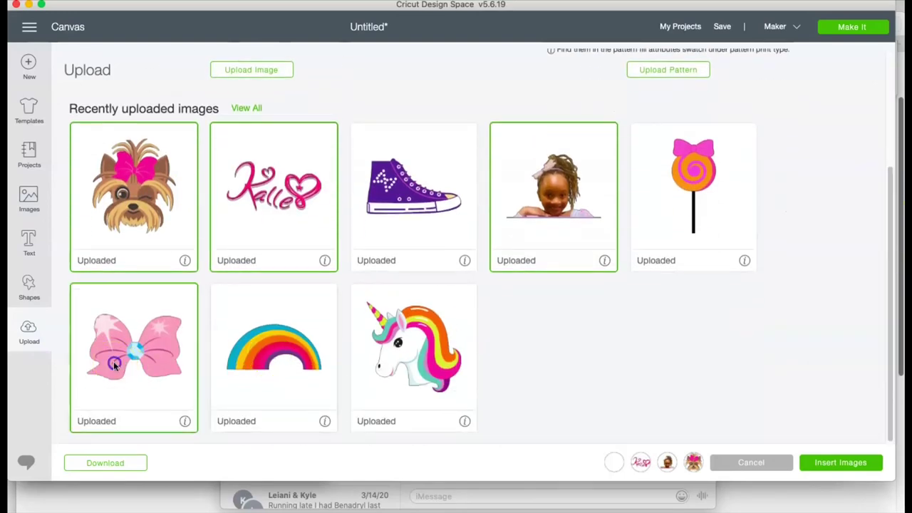
left_click(274, 349)
left_click(842, 462)
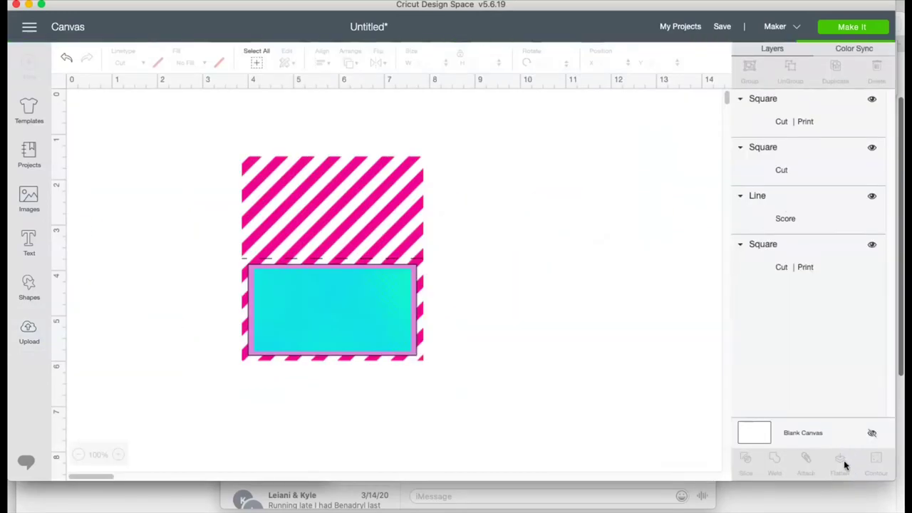
Step: Make the rainbow 2 in wide and place it over the girl's photo
left_click(418, 63)
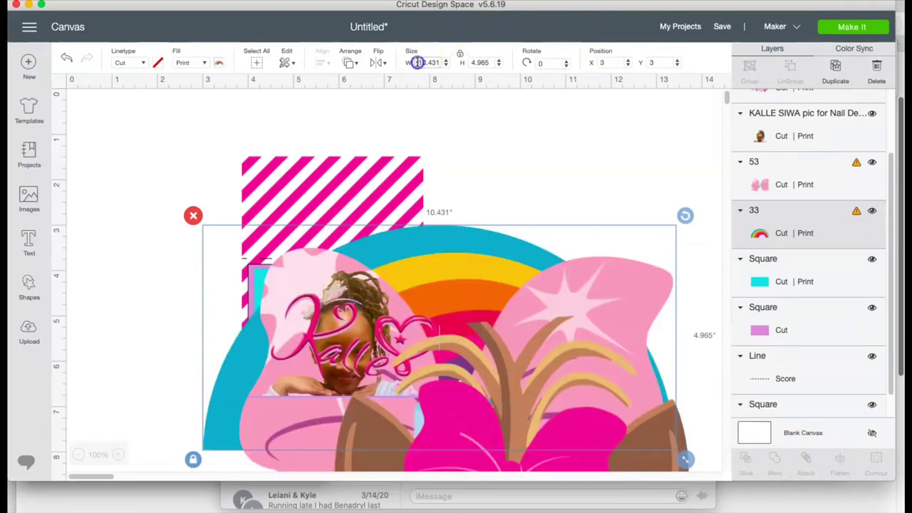
key("Return")
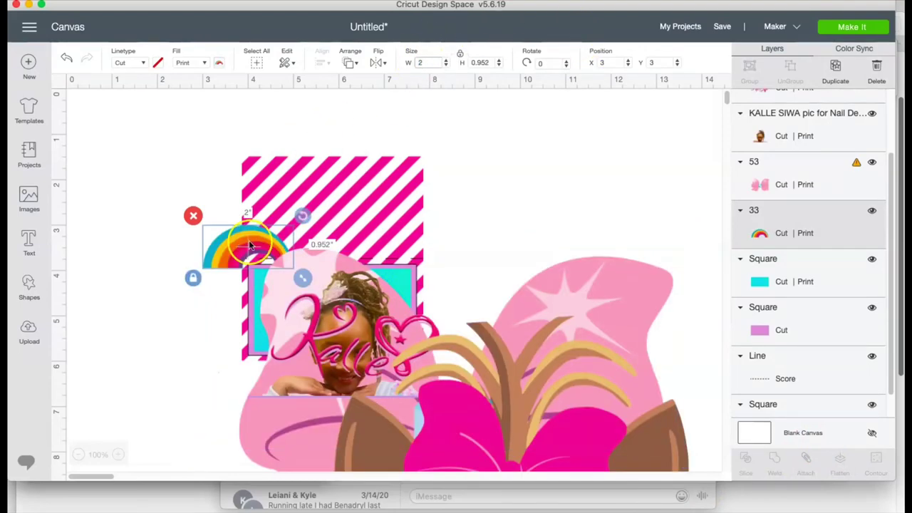
left_click_drag(246, 243, 297, 321)
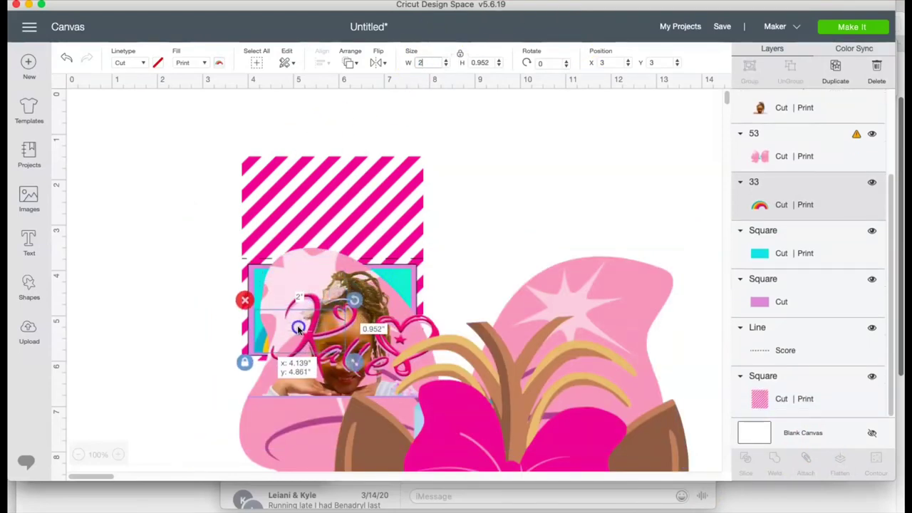
Step: Make the pink bow 1 in wide, move it onto the striped top, and rotate it 180 degrees
left_click(604, 283)
left_click(406, 60)
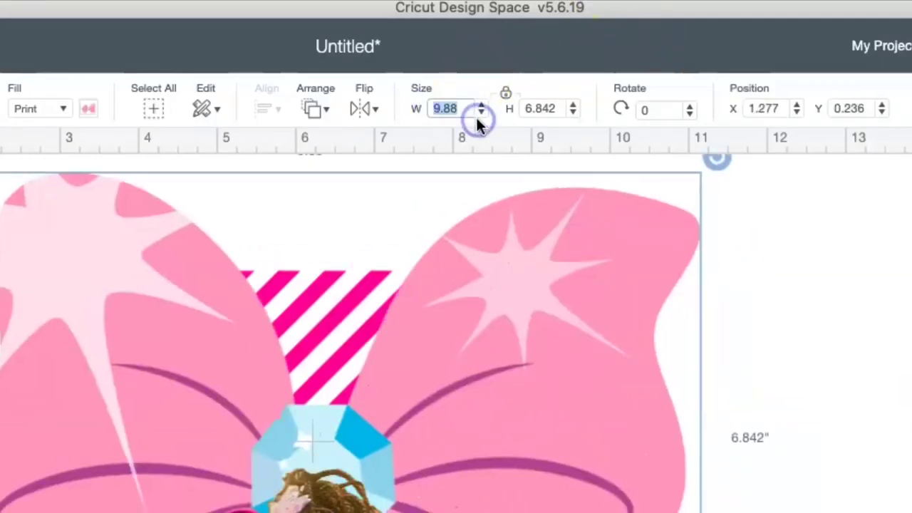
type("1")
key("Return")
left_click_drag(6, 201, 295, 381)
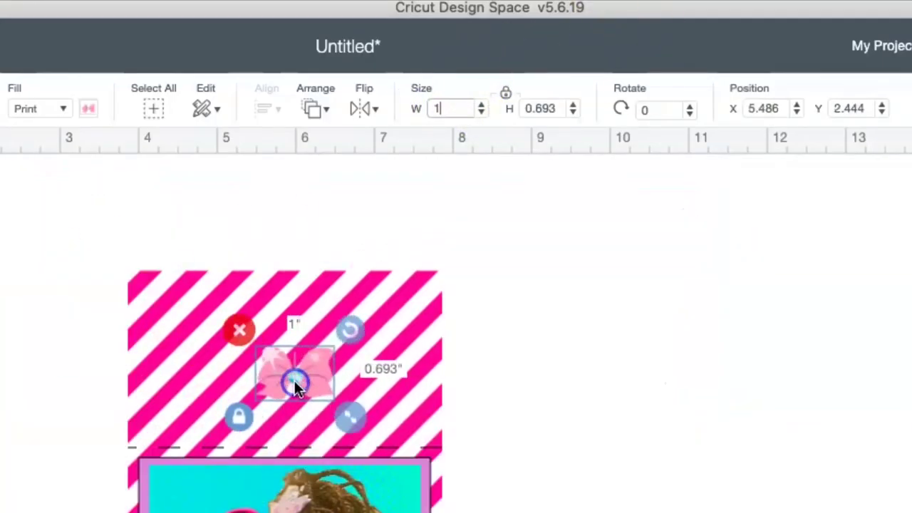
left_click(658, 116)
key("BackSpace")
type("180")
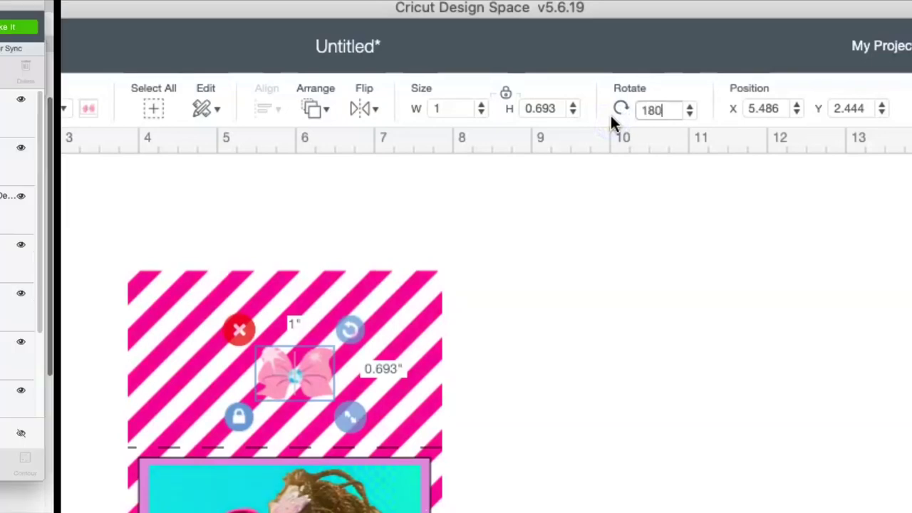
key("Return")
left_click(28, 335)
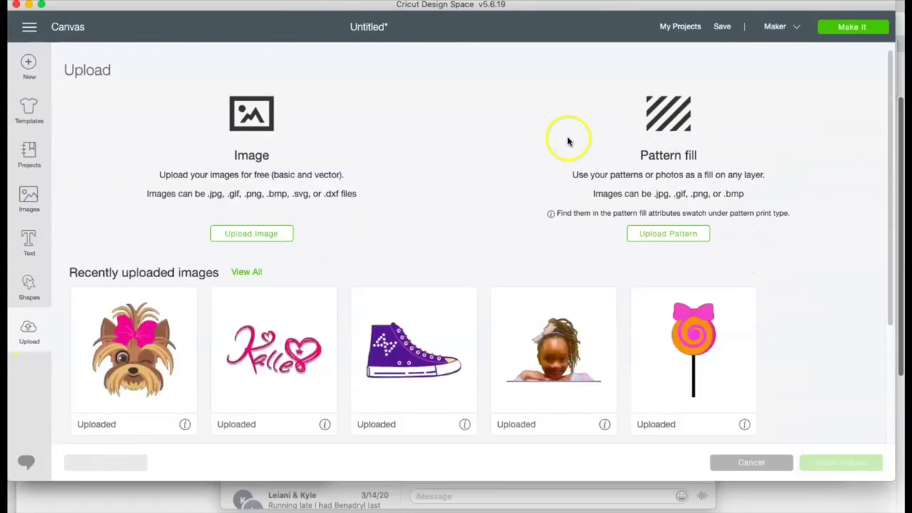
Step: Search uploads for 'thank you for coming' and insert the THANK YOU FOR COMING barcode
left_click(248, 272)
left_click(684, 63)
type("thank you")
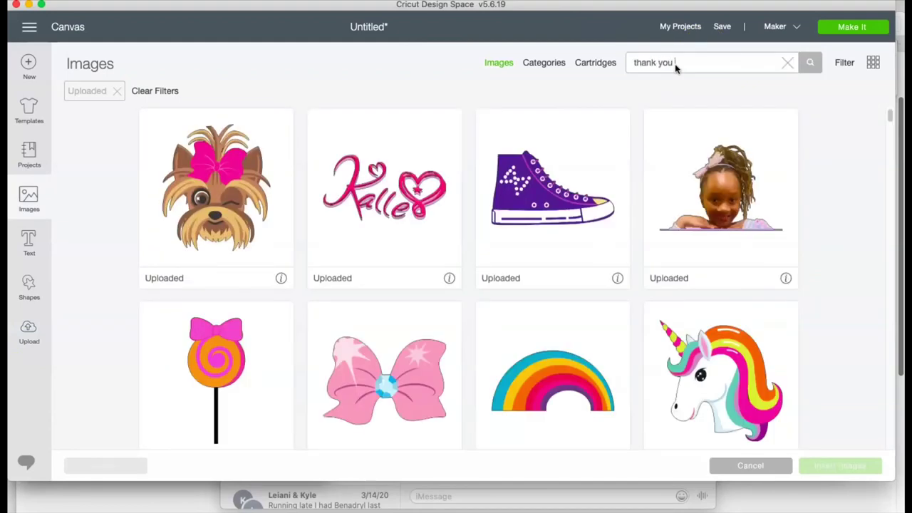
type(" for coming")
key("Return")
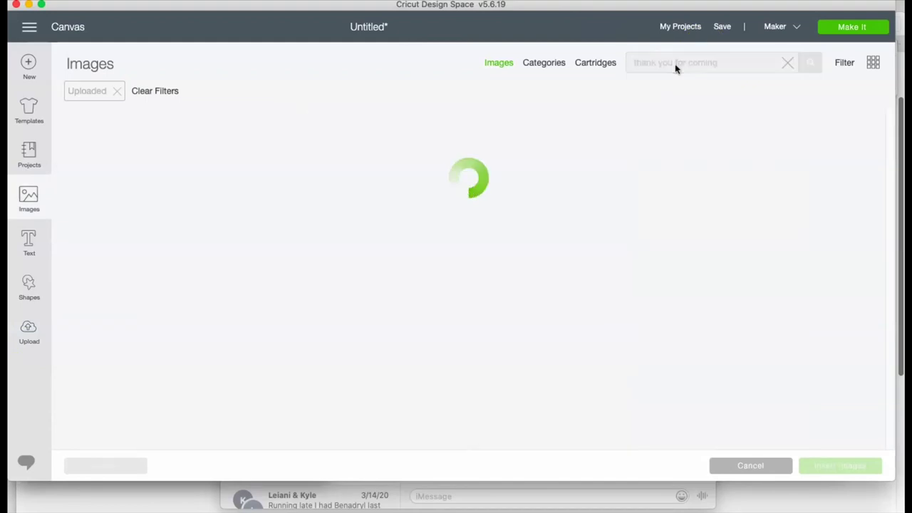
left_click(722, 226)
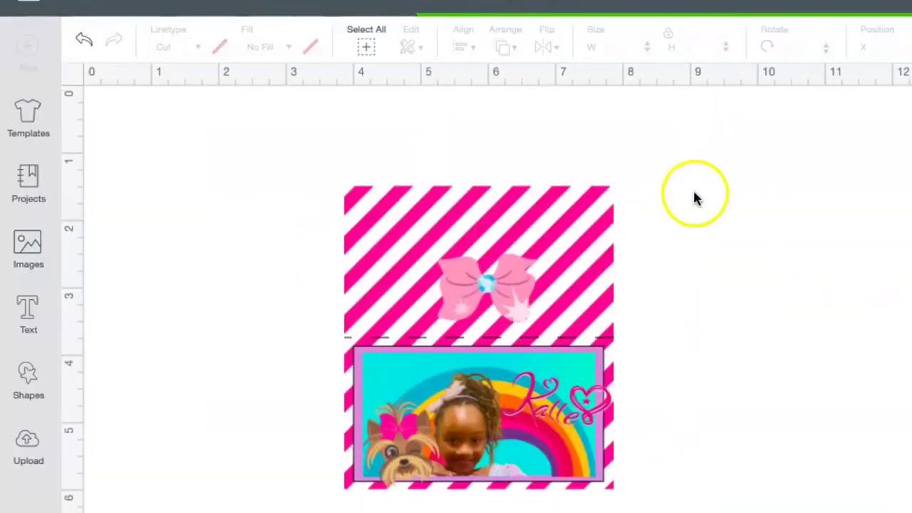
left_click(693, 191)
Step: Make the barcode 3 in wide, place it on the card's top half, and rotate it 180 degrees
double_click(602, 46)
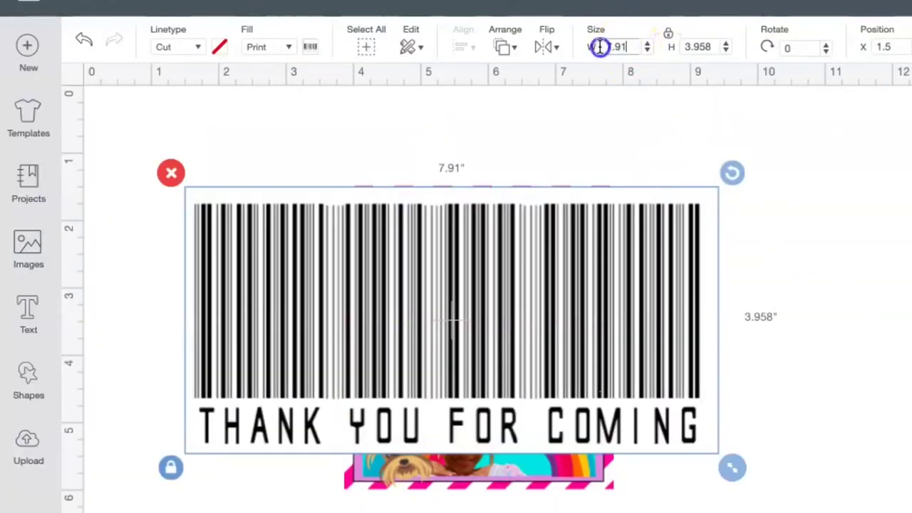
type("3")
key("Return")
left_click_drag(329, 209, 520, 220)
left_click(824, 50)
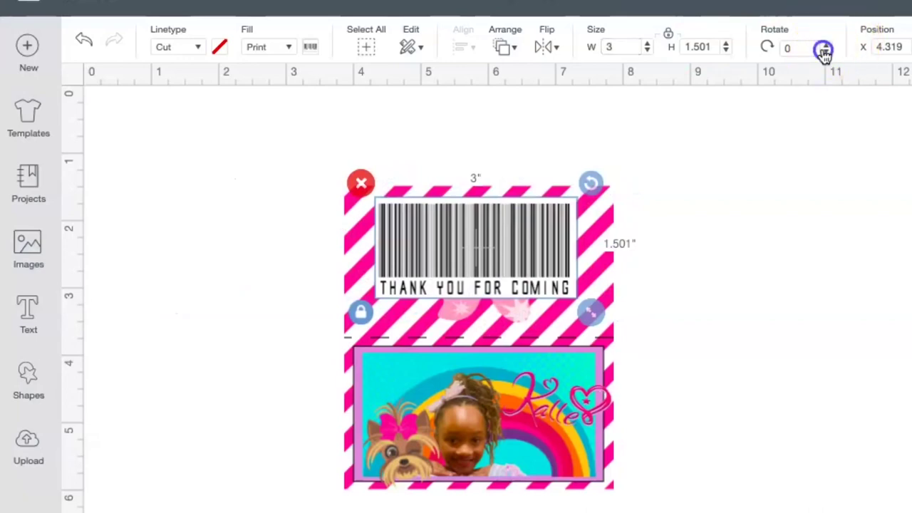
left_click_drag(812, 47, 750, 42)
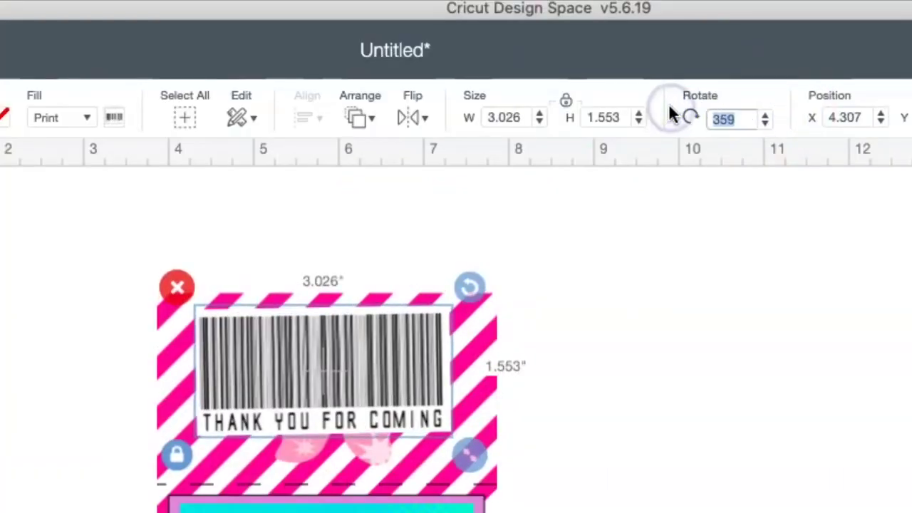
type("180")
key("Return")
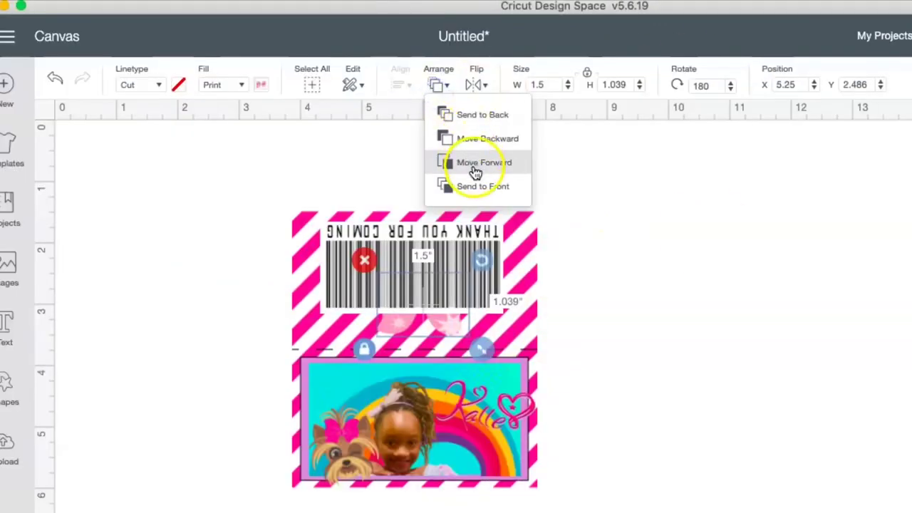
Step: Bring the bow in front of the barcode and fine-tune both objects' size and position
left_click(476, 164)
left_click_drag(417, 286, 387, 277)
left_click_drag(443, 342, 473, 337)
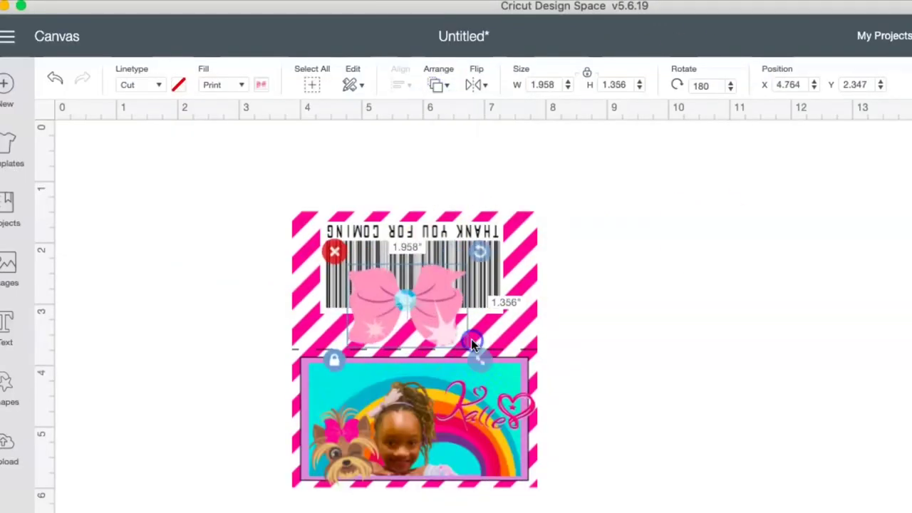
left_click_drag(431, 290, 417, 301)
left_click(467, 228)
left_click_drag(467, 228, 468, 224)
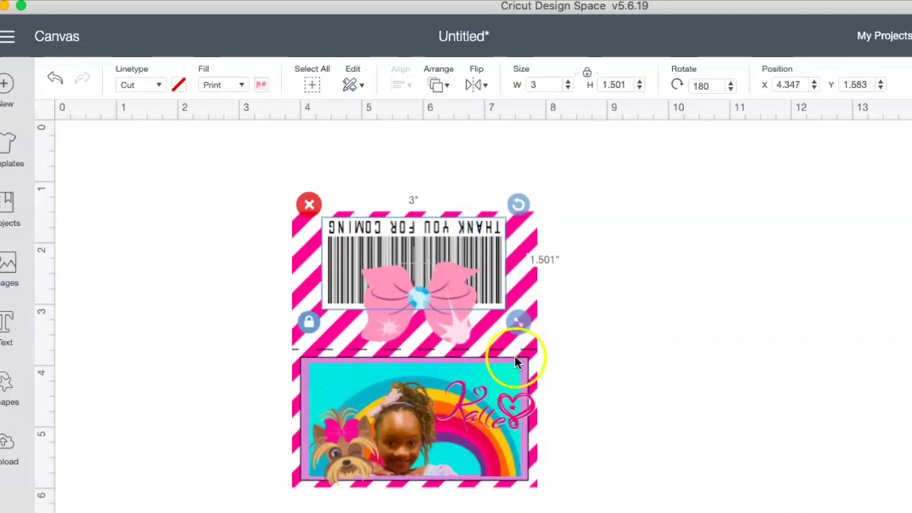
left_click_drag(516, 327, 505, 317)
left_click_drag(478, 228, 483, 235)
left_click(440, 171)
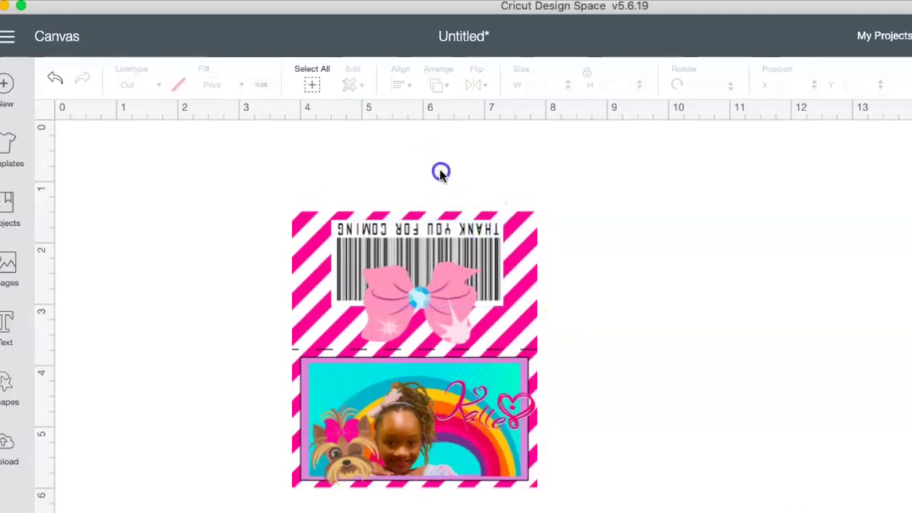
Step: Select the whole design and centre all layers horizontally
key("super+a")
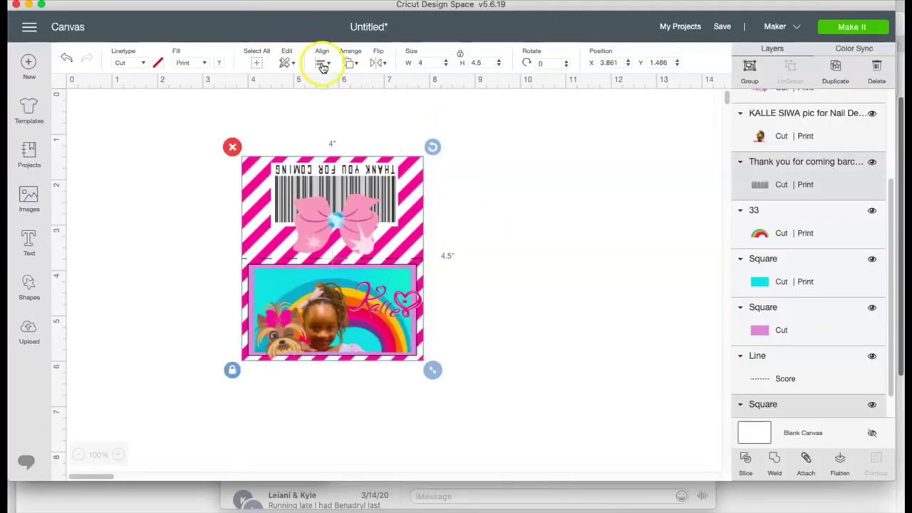
left_click(323, 66)
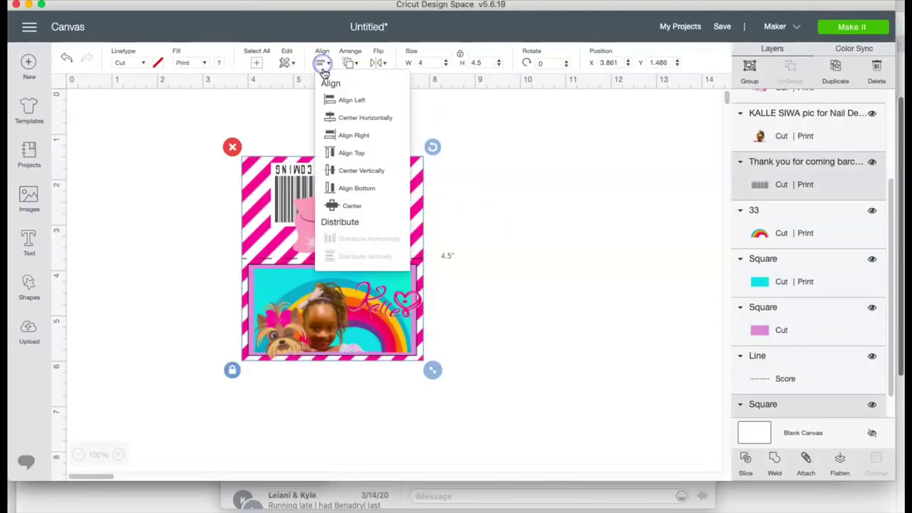
left_click(361, 118)
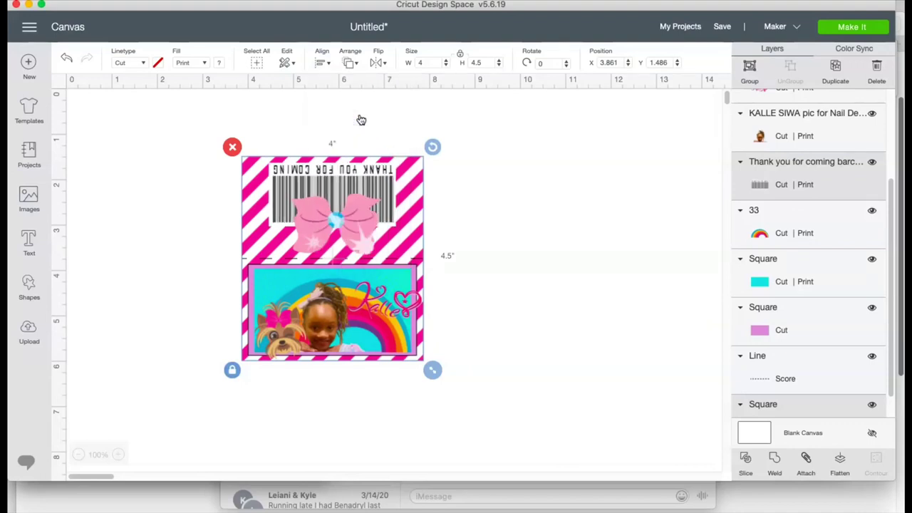
left_click(498, 194)
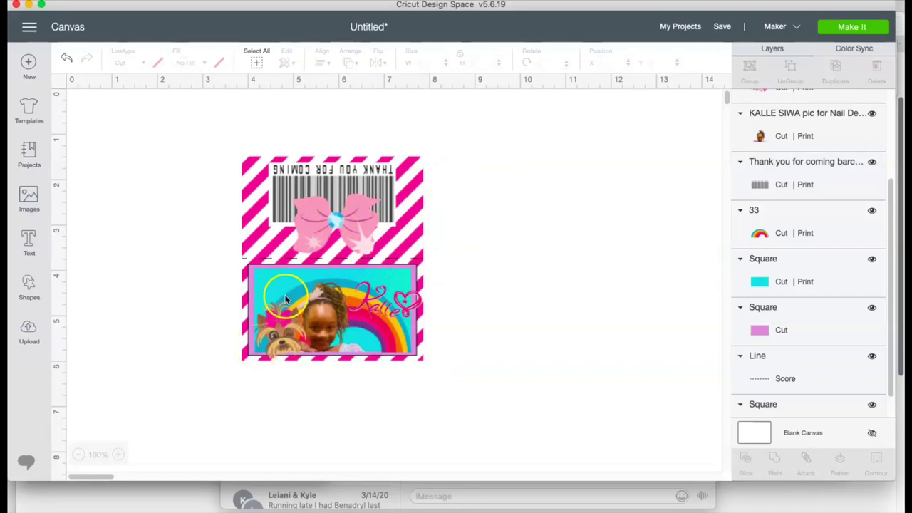
Step: Hide the score line and flatten the thank-you card's layers into one printable layer
left_click(419, 262)
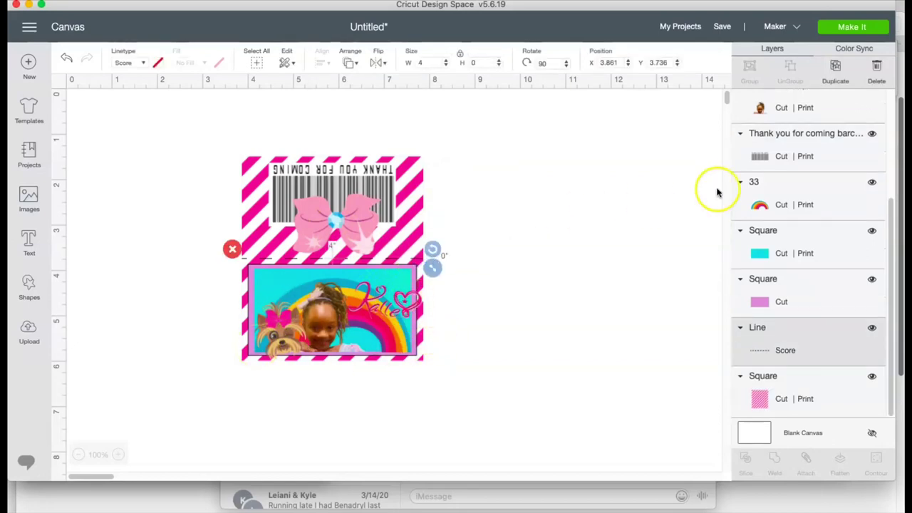
left_click(876, 326)
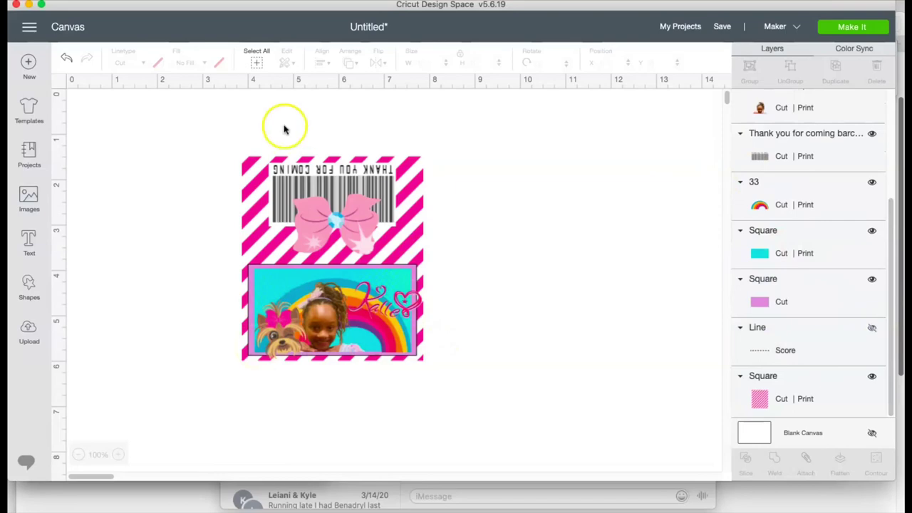
key("super+a")
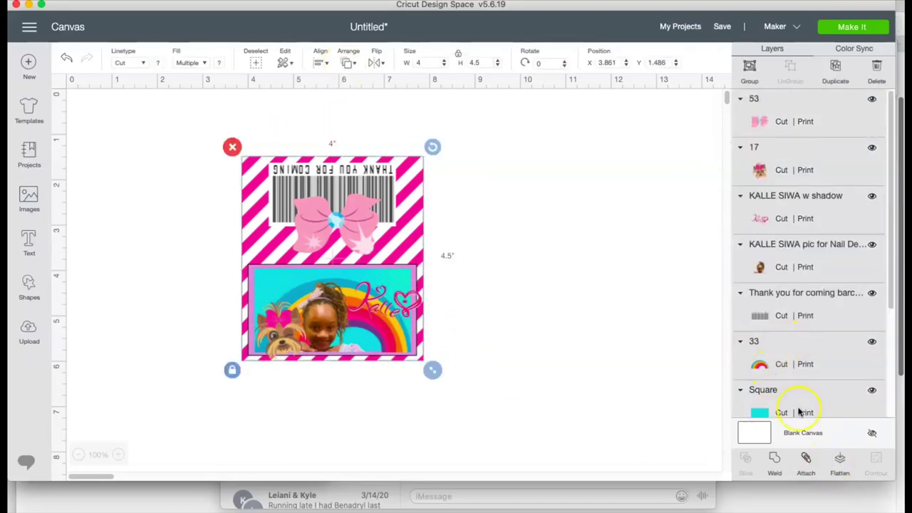
left_click(840, 463)
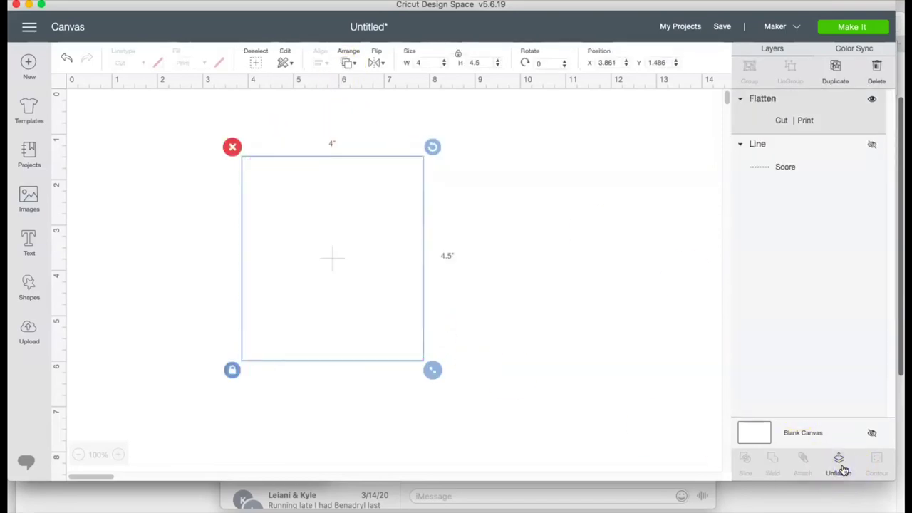
Step: Show the score line again, bring it to the front, and marquee-select it with the card
left_click(872, 146)
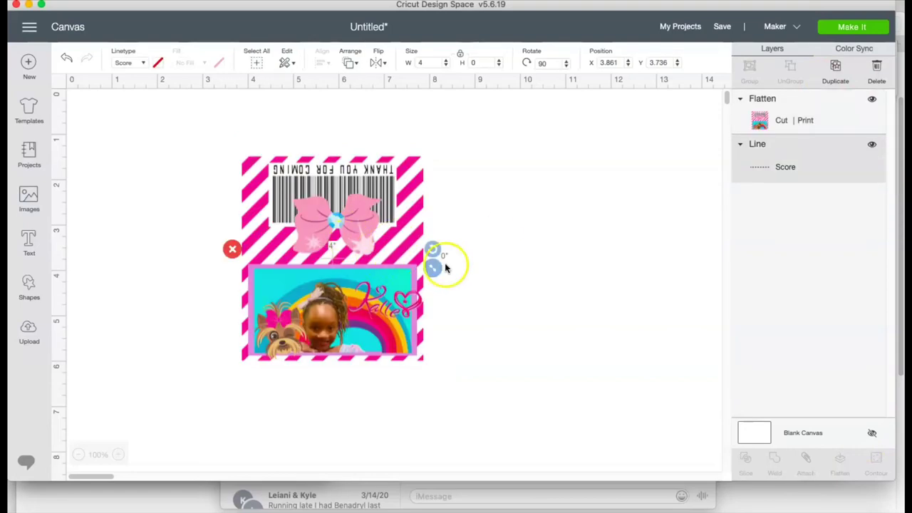
left_click(351, 64)
left_click(370, 142)
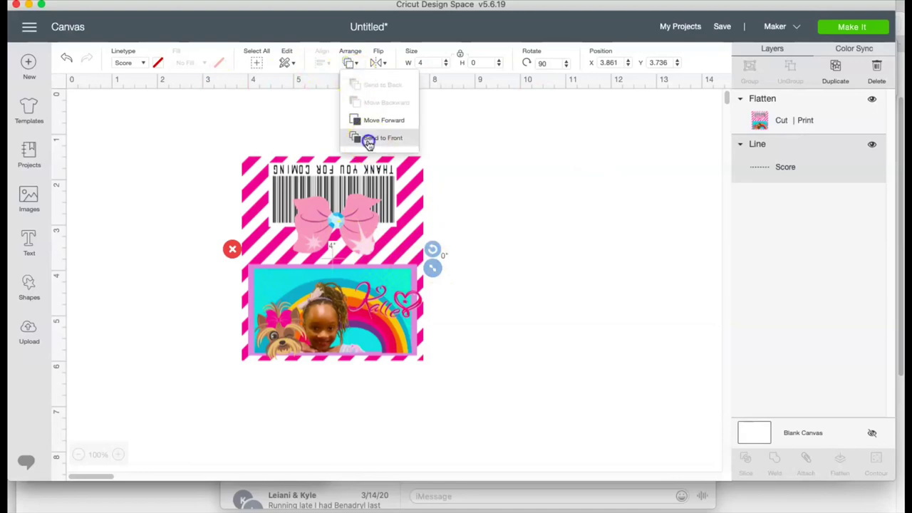
left_click(506, 296)
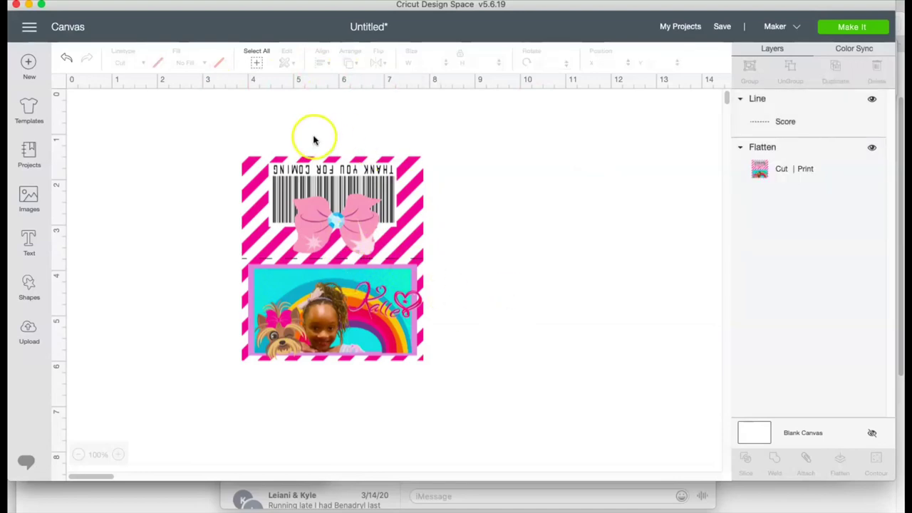
left_click_drag(243, 136, 490, 393)
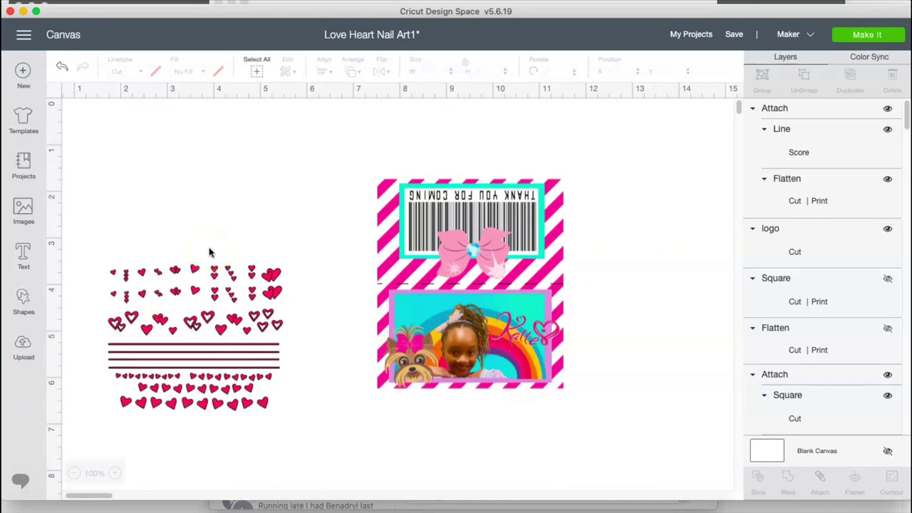
Step: Save the project, search ready-made projects for 'nail decals', and view Love Heart Nail Art details
left_click(733, 30)
left_click(752, 52)
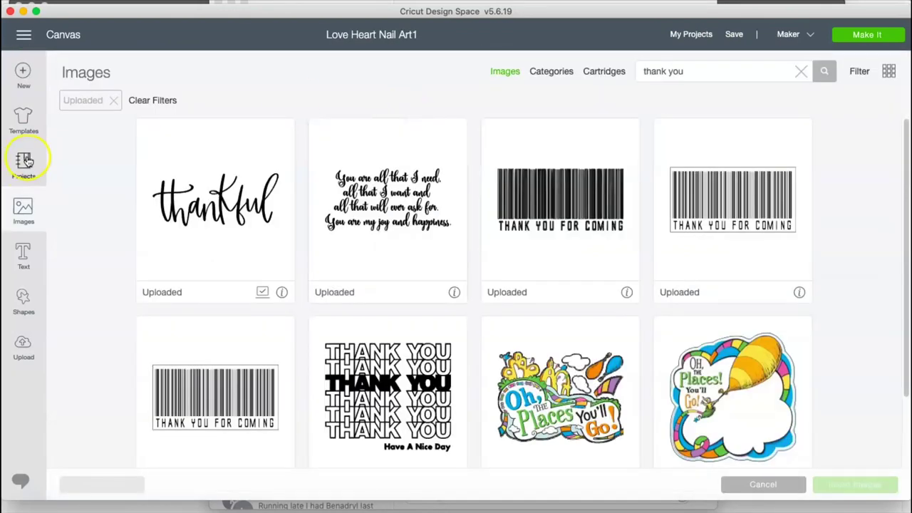
left_click(24, 161)
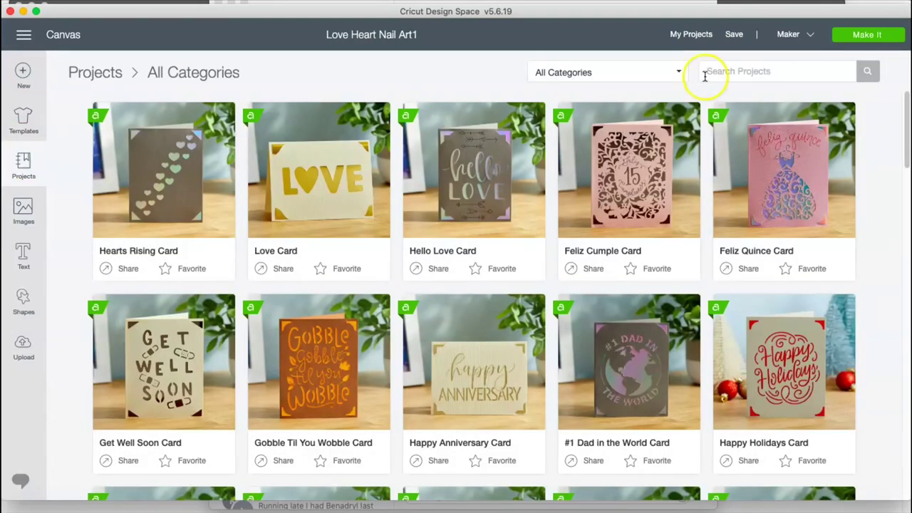
left_click(741, 62)
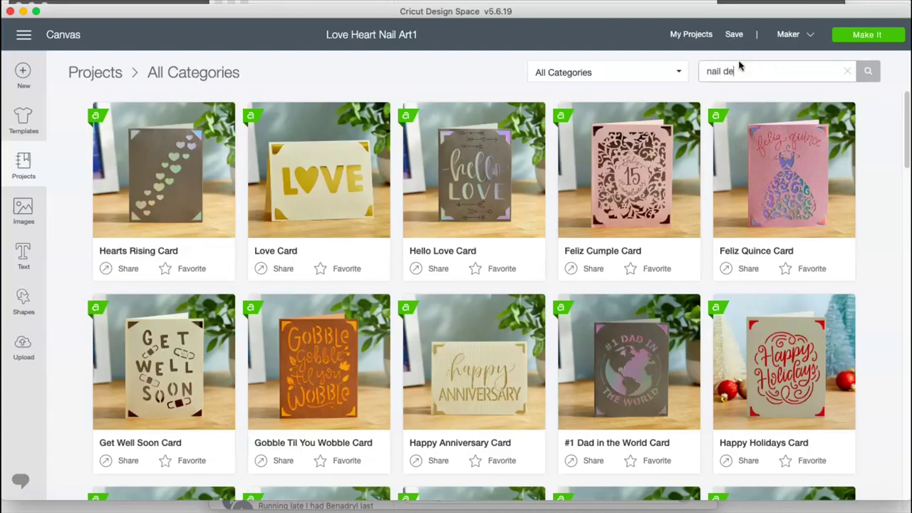
type("nail decals")
key("Return")
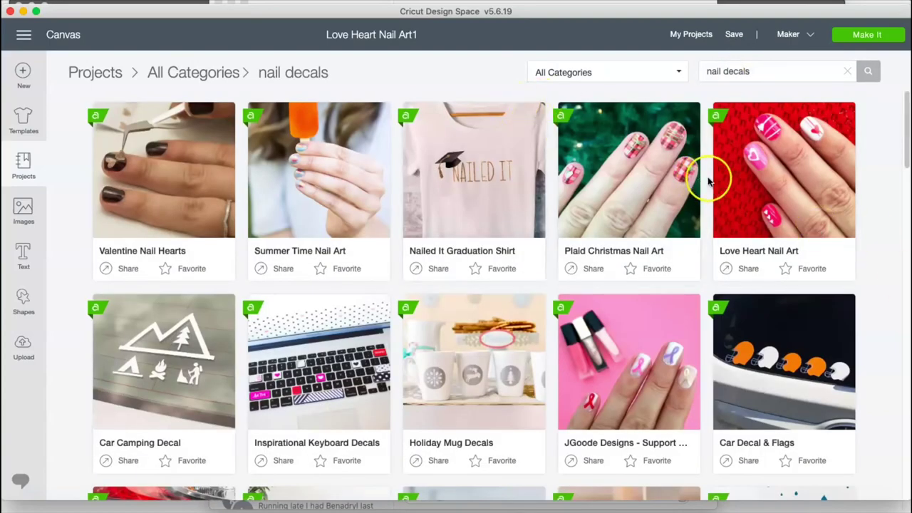
left_click(760, 183)
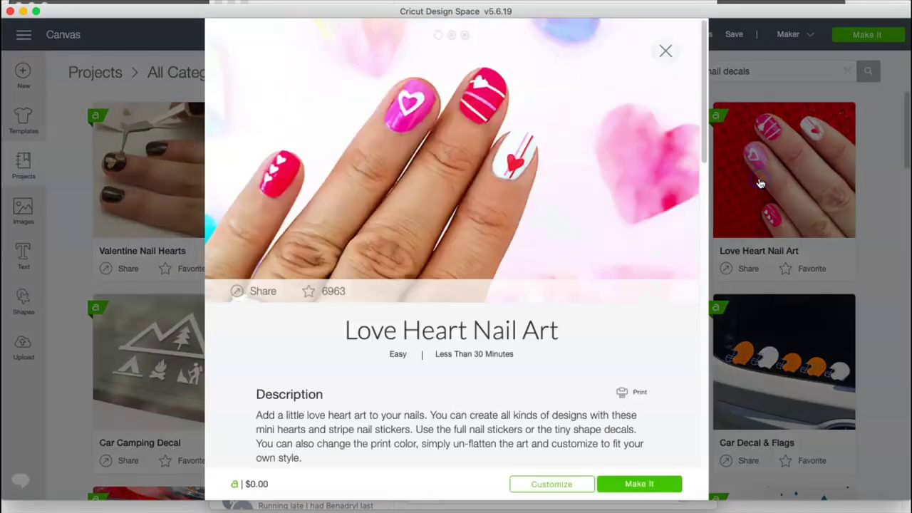
Step: Customize the Love Heart Nail Art design and switch the canvas background colour to grey
left_click(552, 486)
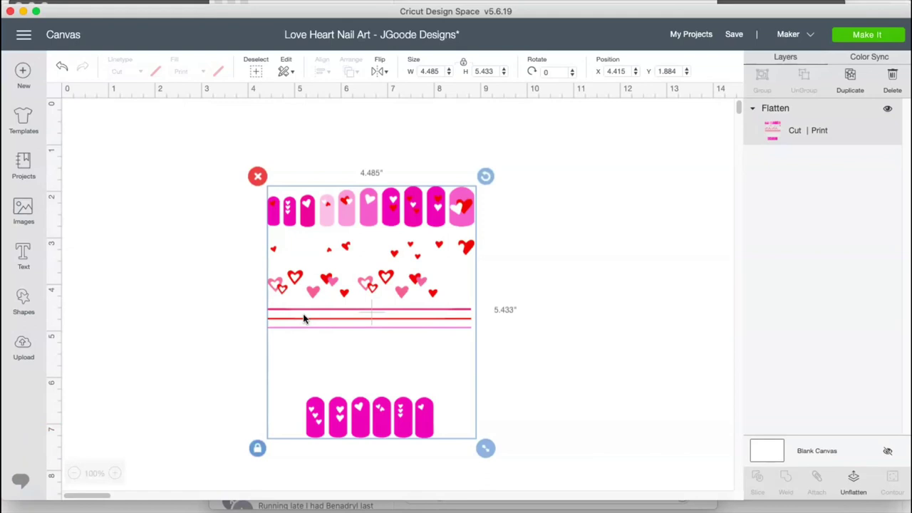
left_click(708, 466)
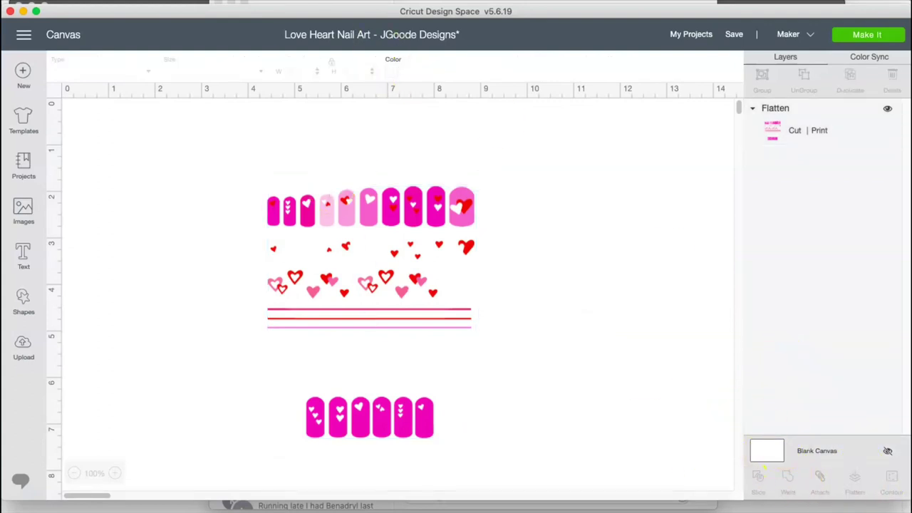
left_click(387, 68)
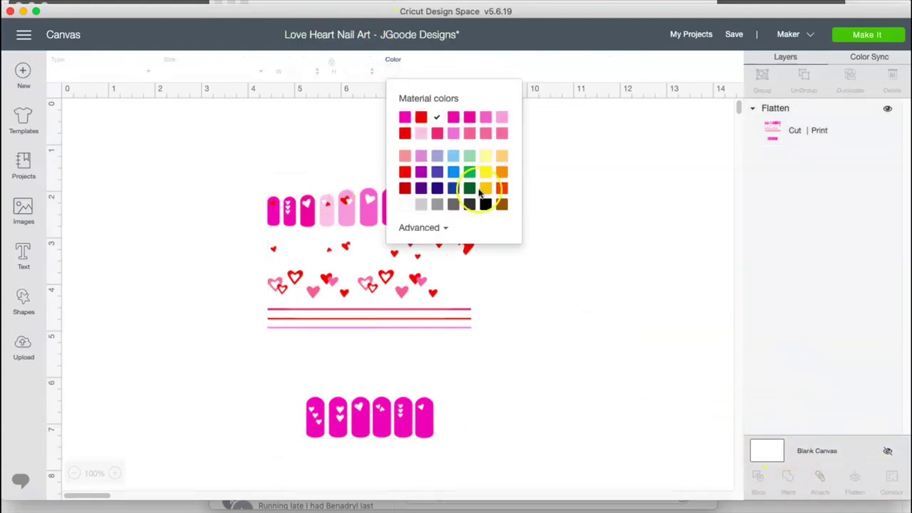
left_click(438, 206)
left_click(676, 431)
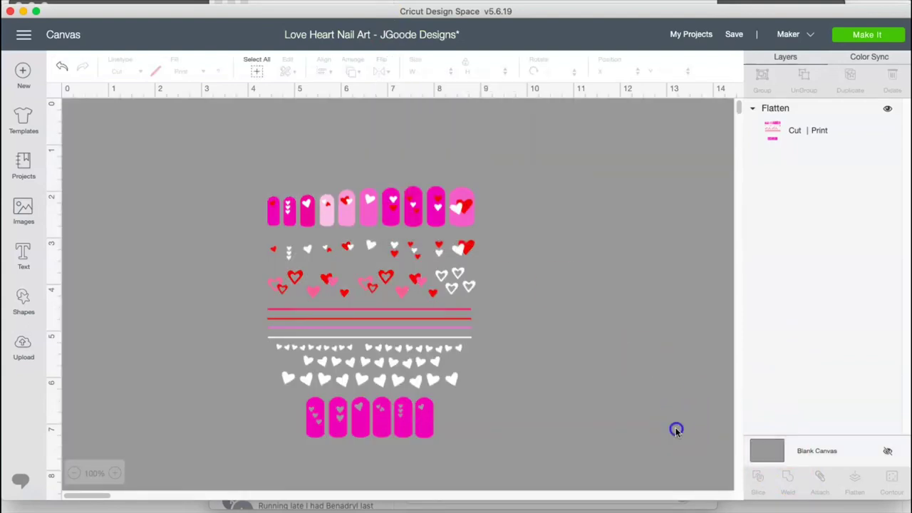
Step: Unflatten the nail art and delete the top and bottom rows of pink nail shapes
left_click(370, 370)
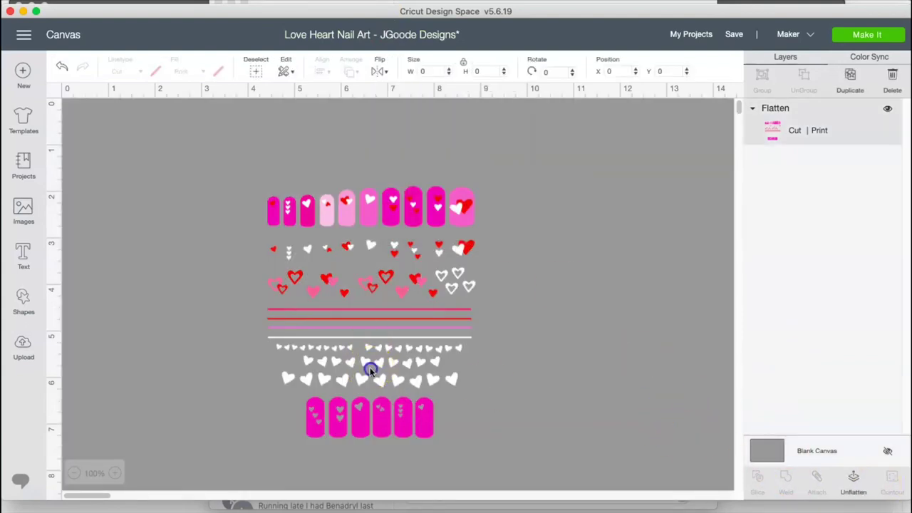
left_click(858, 488)
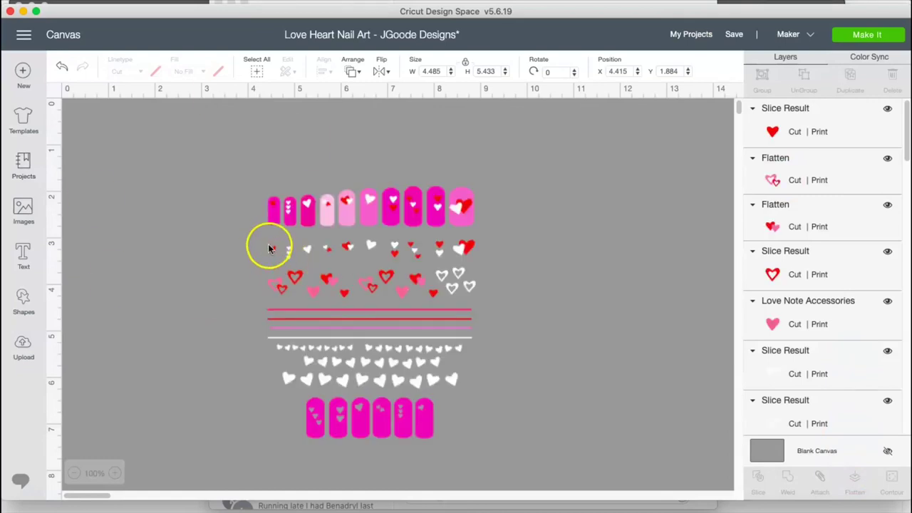
left_click_drag(238, 187, 521, 219)
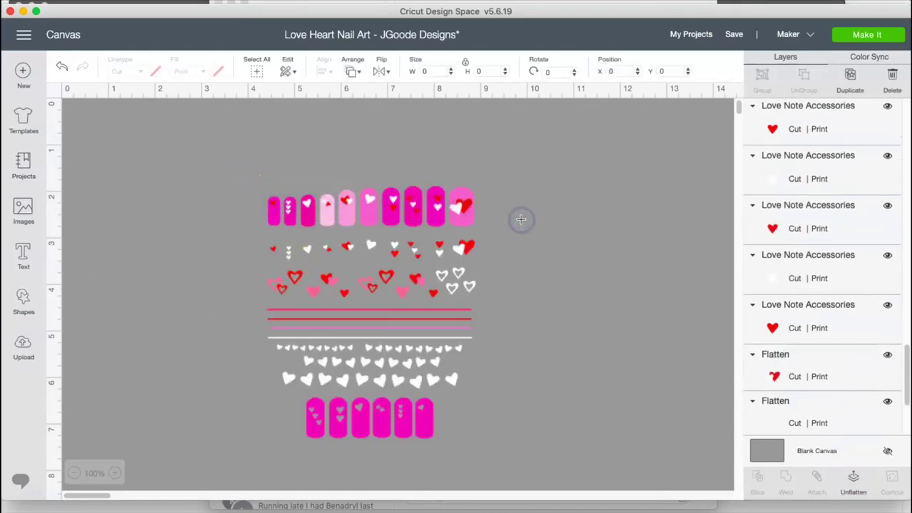
key("Delete")
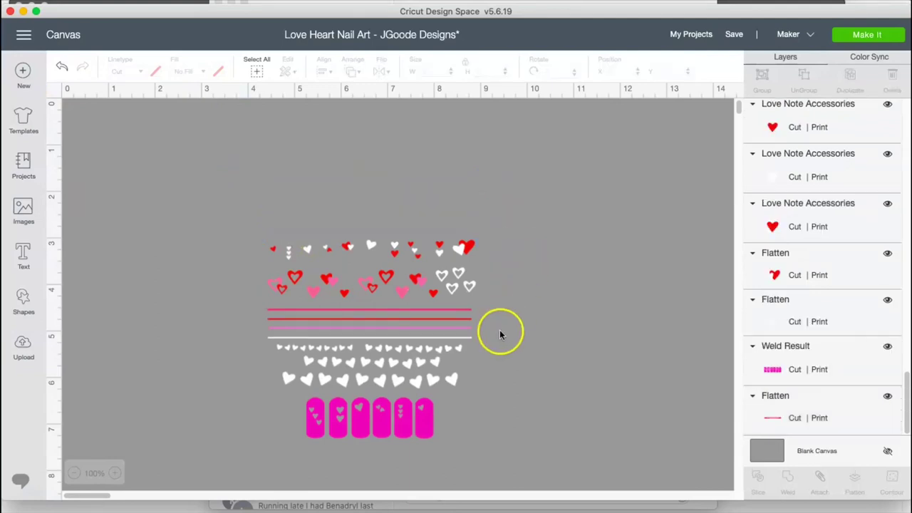
left_click_drag(474, 440, 283, 406)
key("Delete")
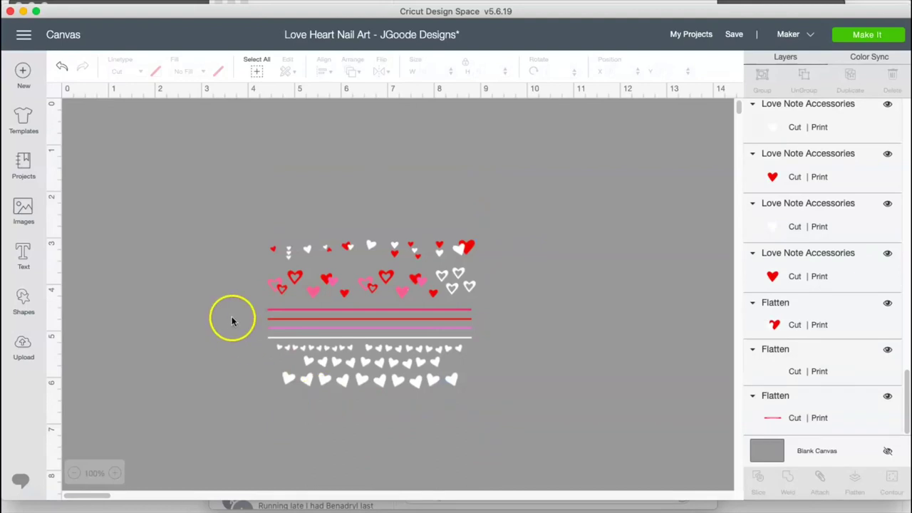
Step: Unflatten the white heart rows, set their Fill to No Fill, then select the stripe lines
left_click_drag(253, 350, 523, 454)
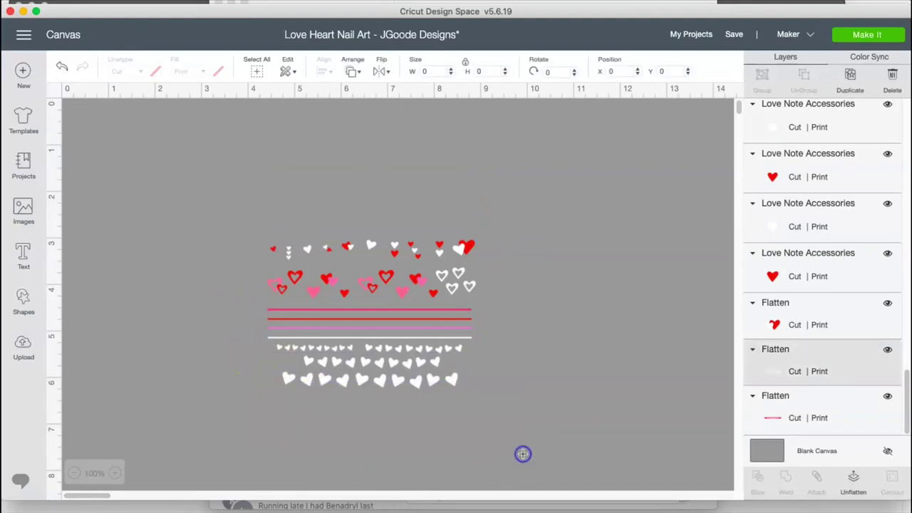
left_click(854, 484)
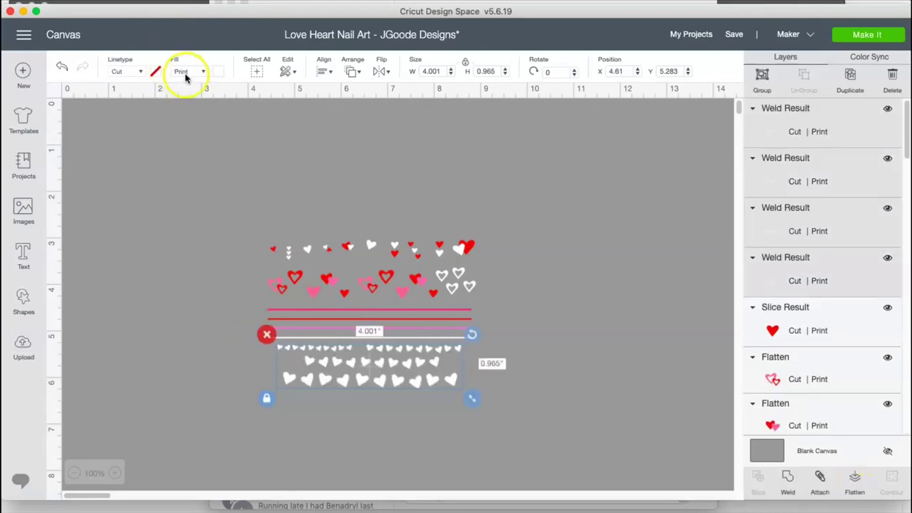
left_click(188, 72)
left_click(189, 84)
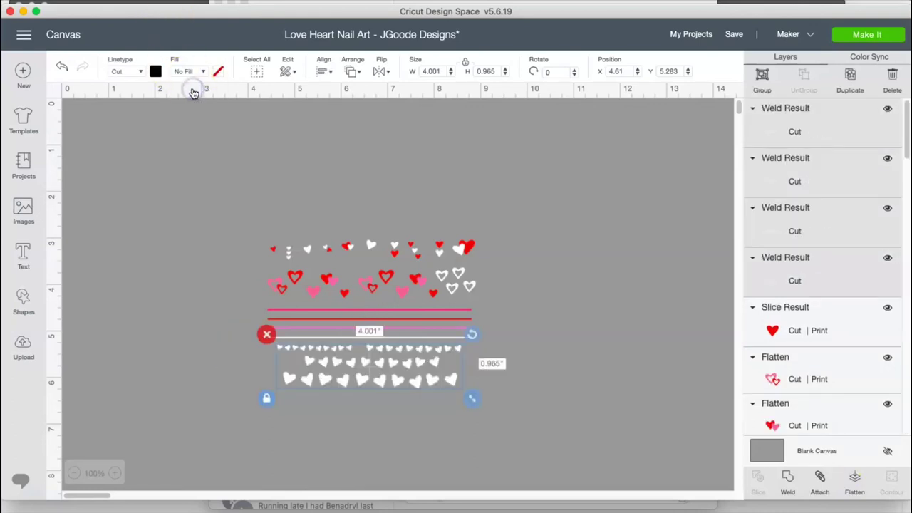
left_click(515, 334)
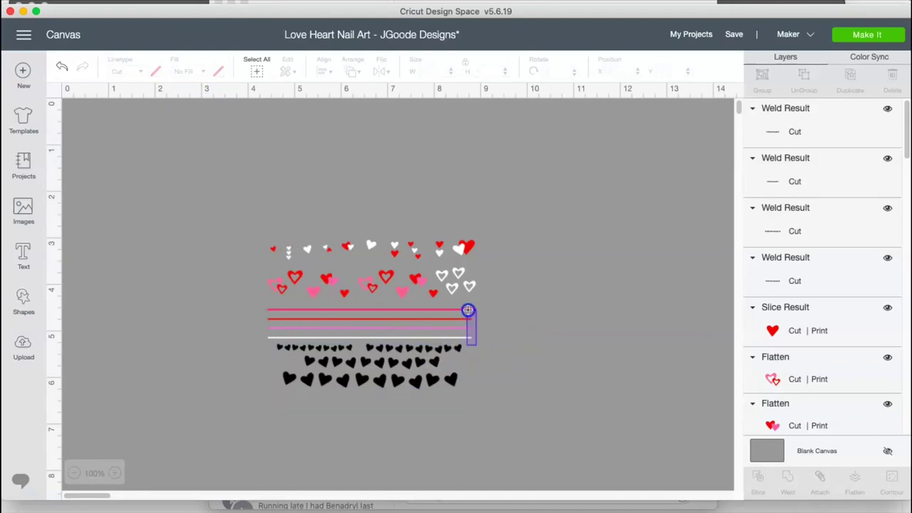
left_click_drag(467, 308, 464, 307)
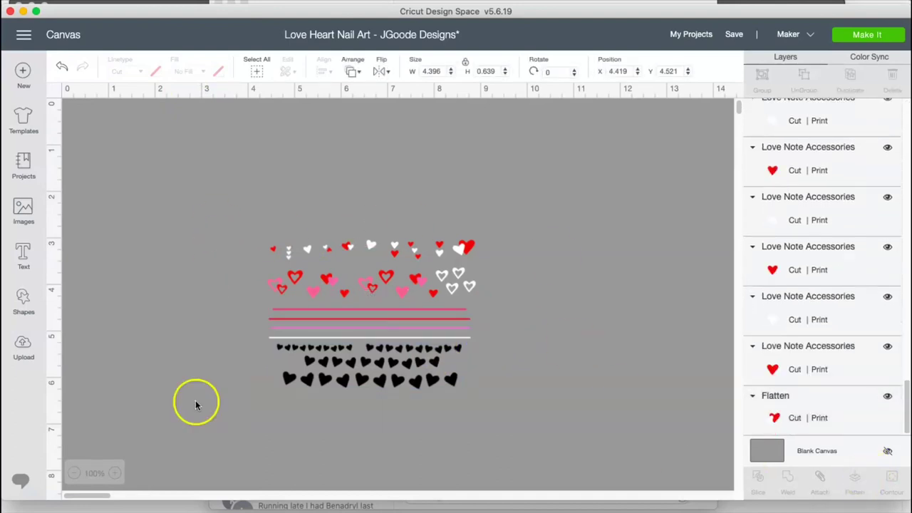
left_click_drag(254, 307, 292, 340)
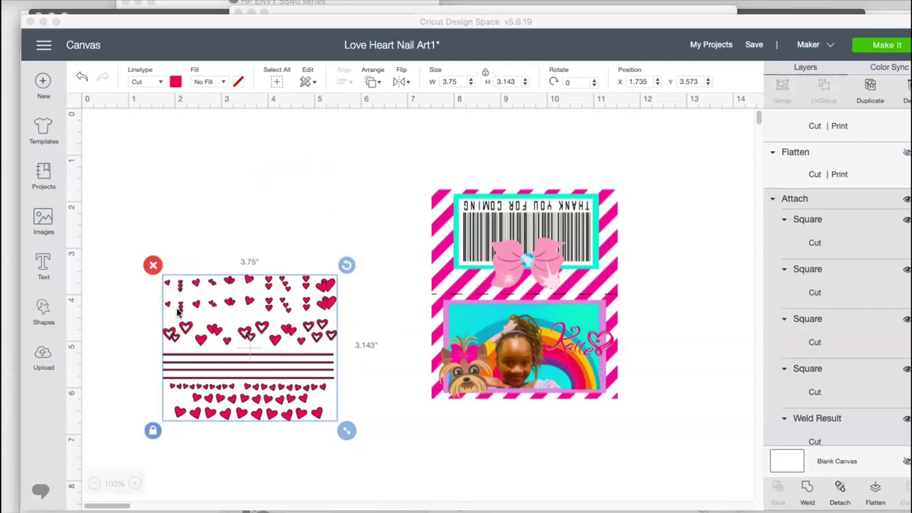
Step: Back in Love Heart Nail Art1, confirm the heart sheet width reads 3.75 in and select the card
left_click(451, 82)
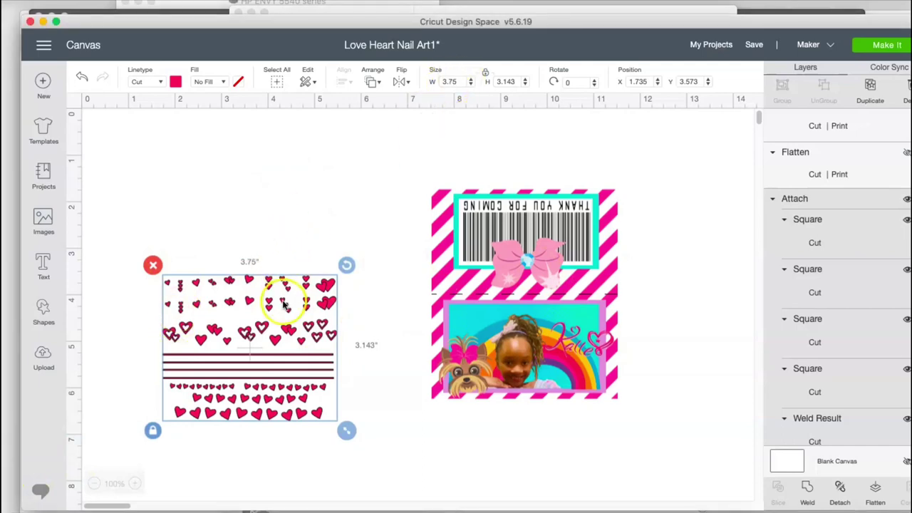
left_click(449, 83)
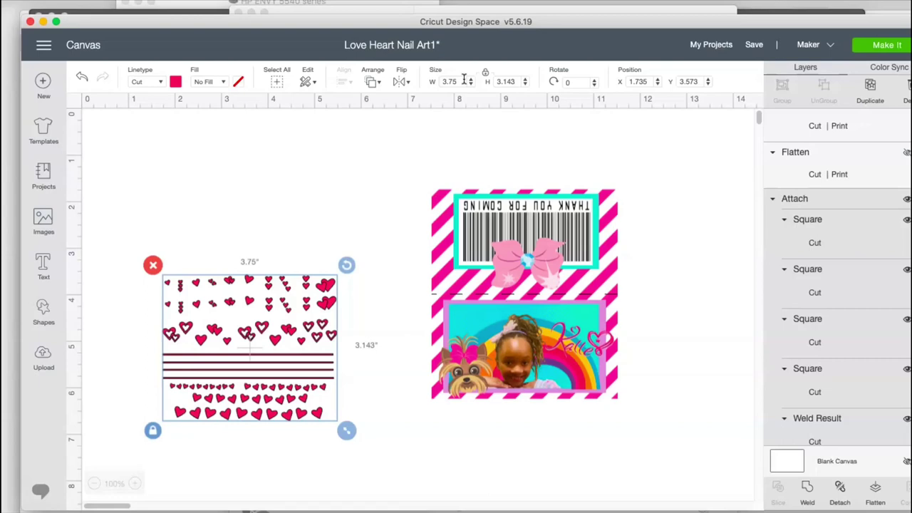
left_click(490, 222)
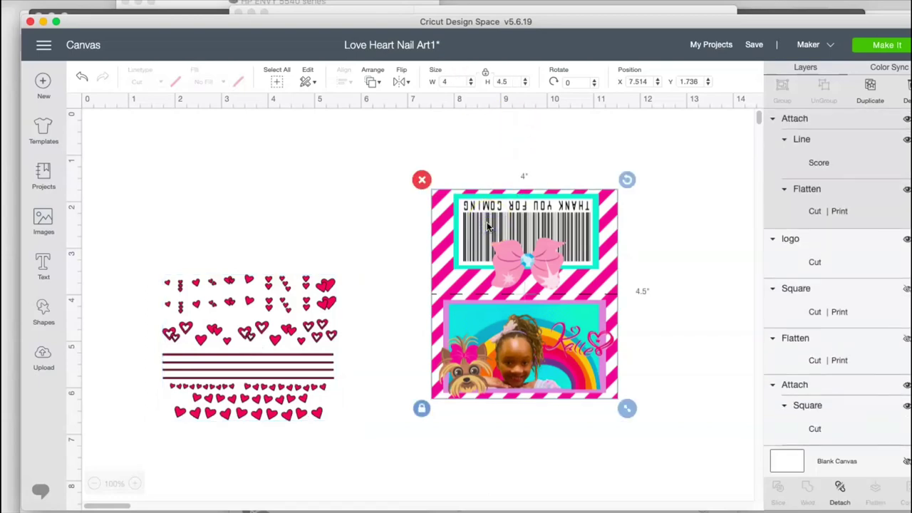
Step: Send the project to Make It and apply 2 project copies to the mats
left_click(898, 47)
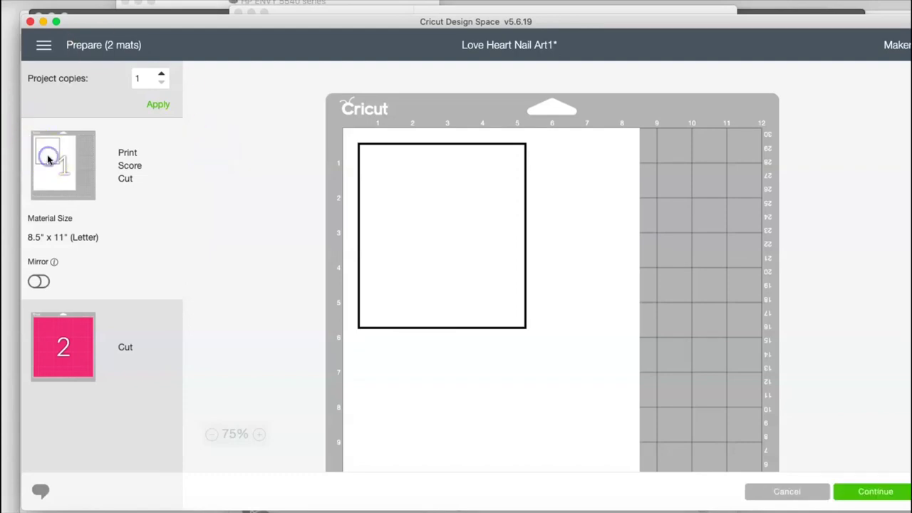
left_click(161, 75)
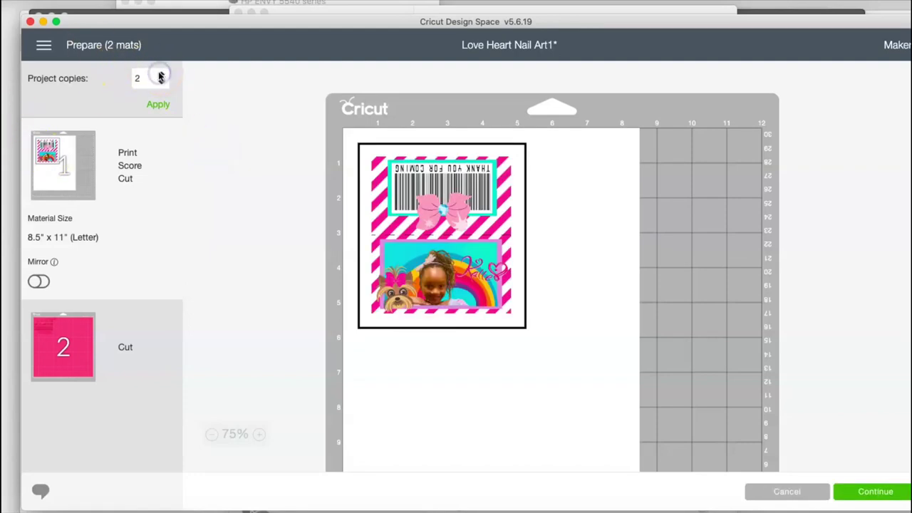
left_click(160, 105)
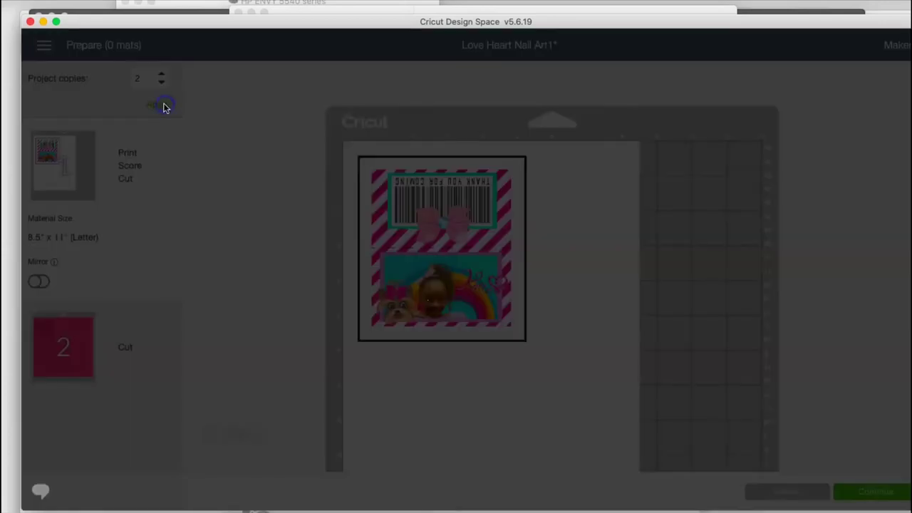